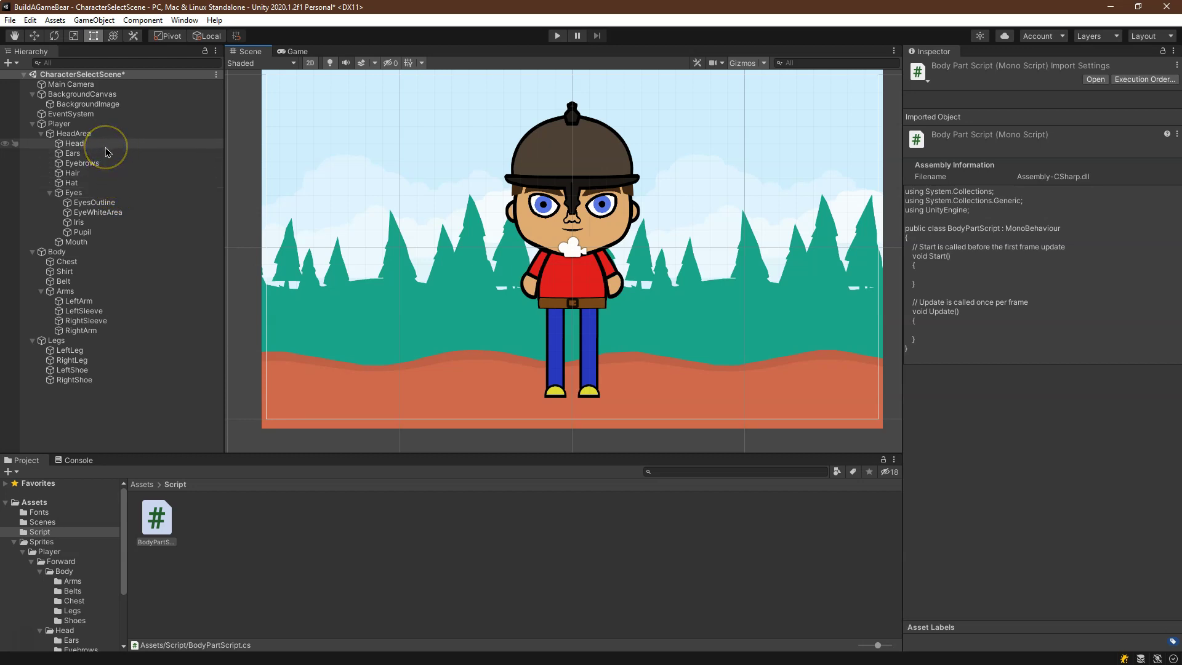
# Create a new folder named 'Animations' at the root of Assets
pyautogui.click(111, 147)
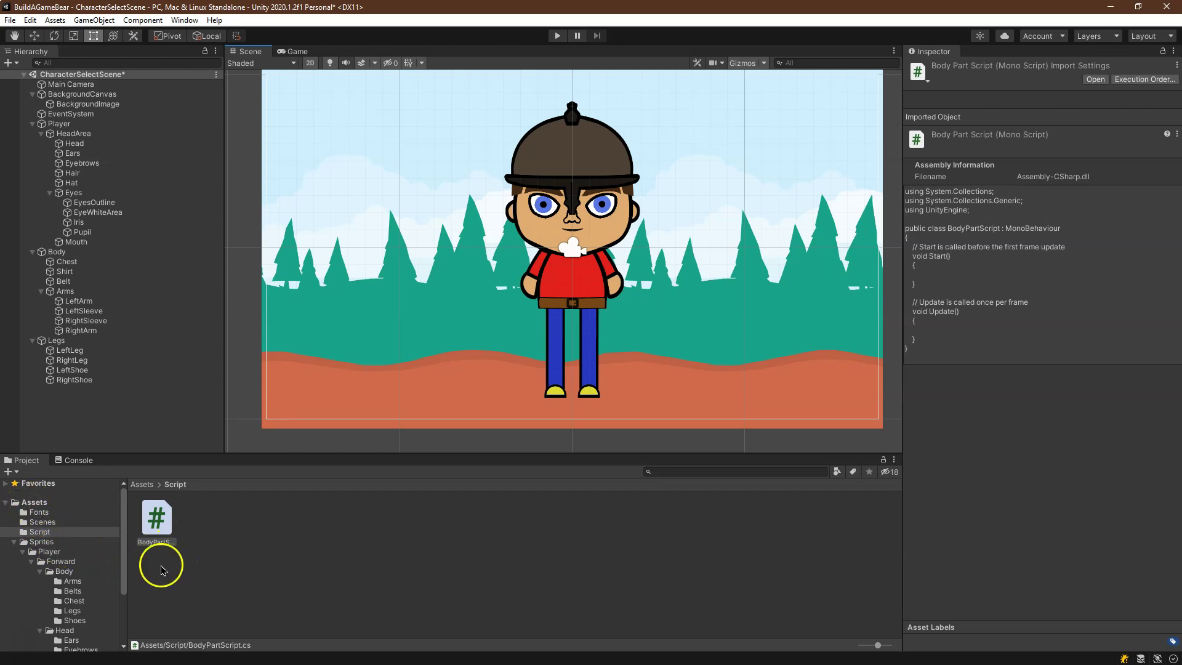
pyautogui.click(33, 501)
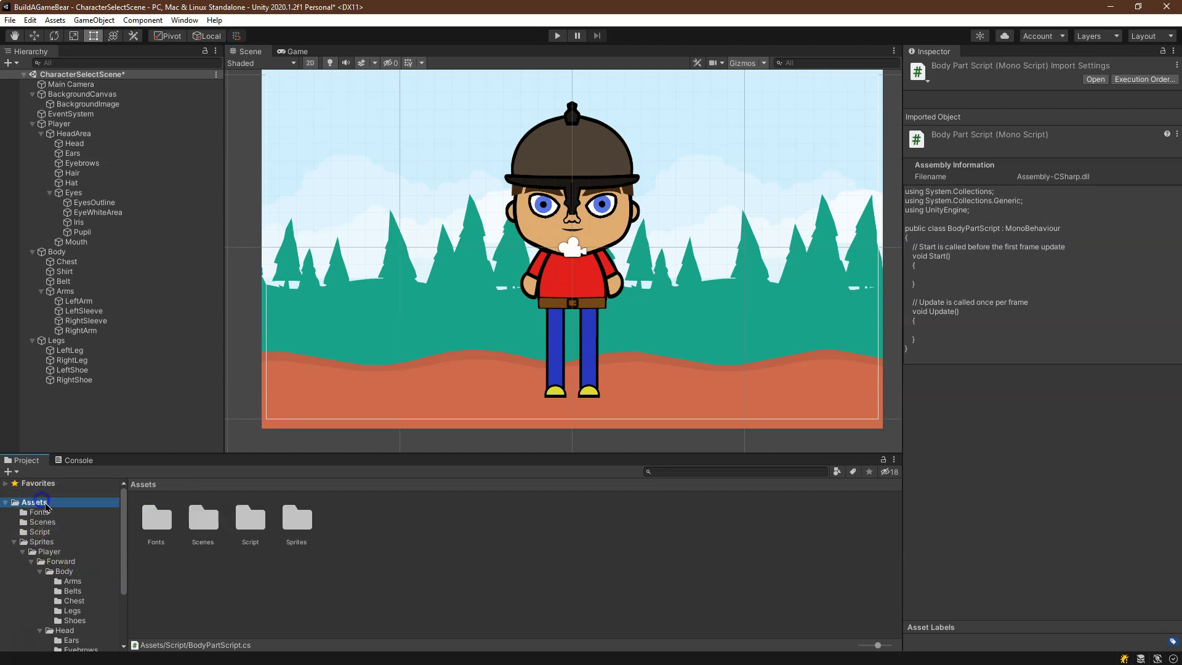
pyautogui.rightClick(398, 528)
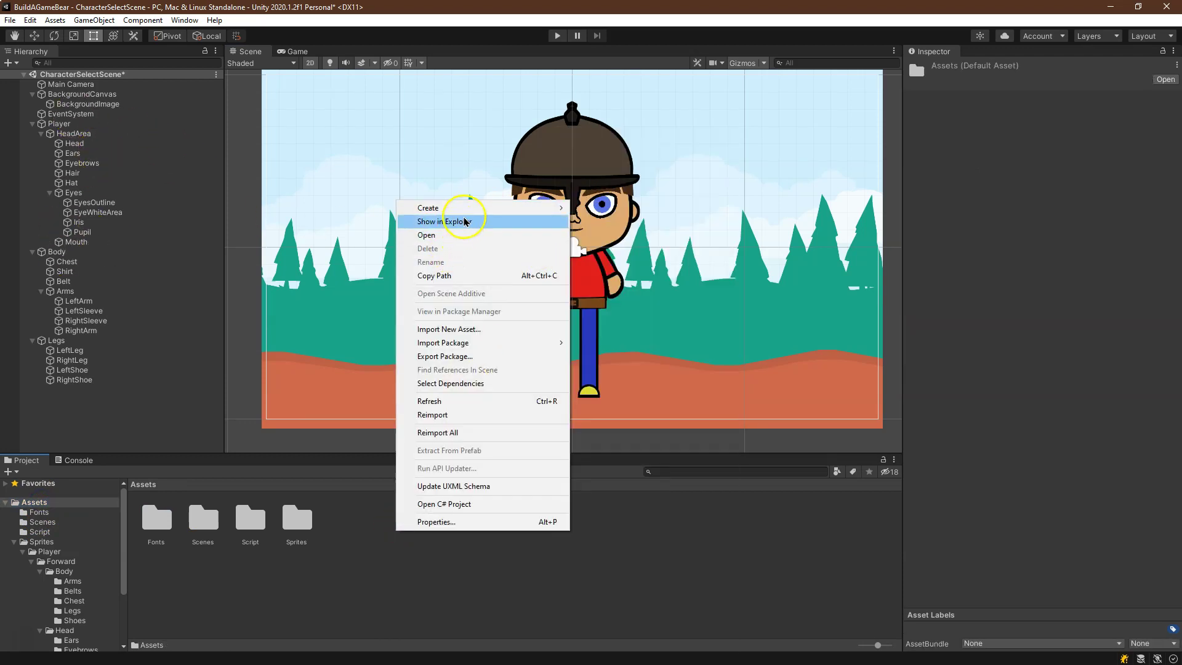
pyautogui.moveTo(472, 213)
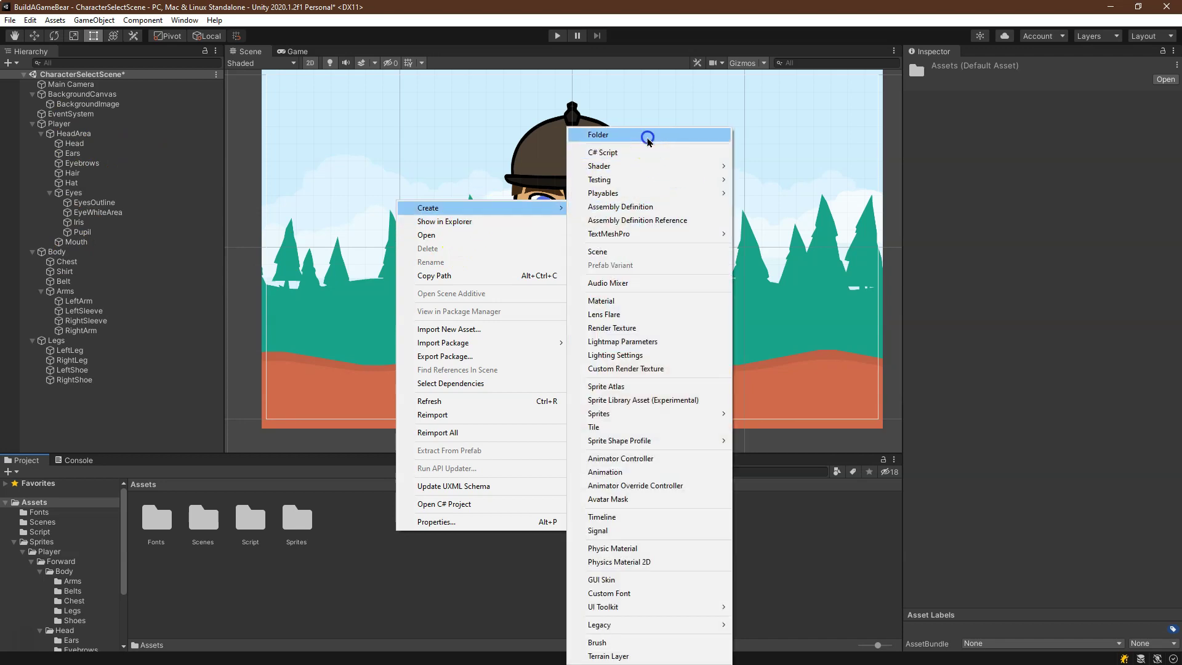
pyautogui.click(647, 135)
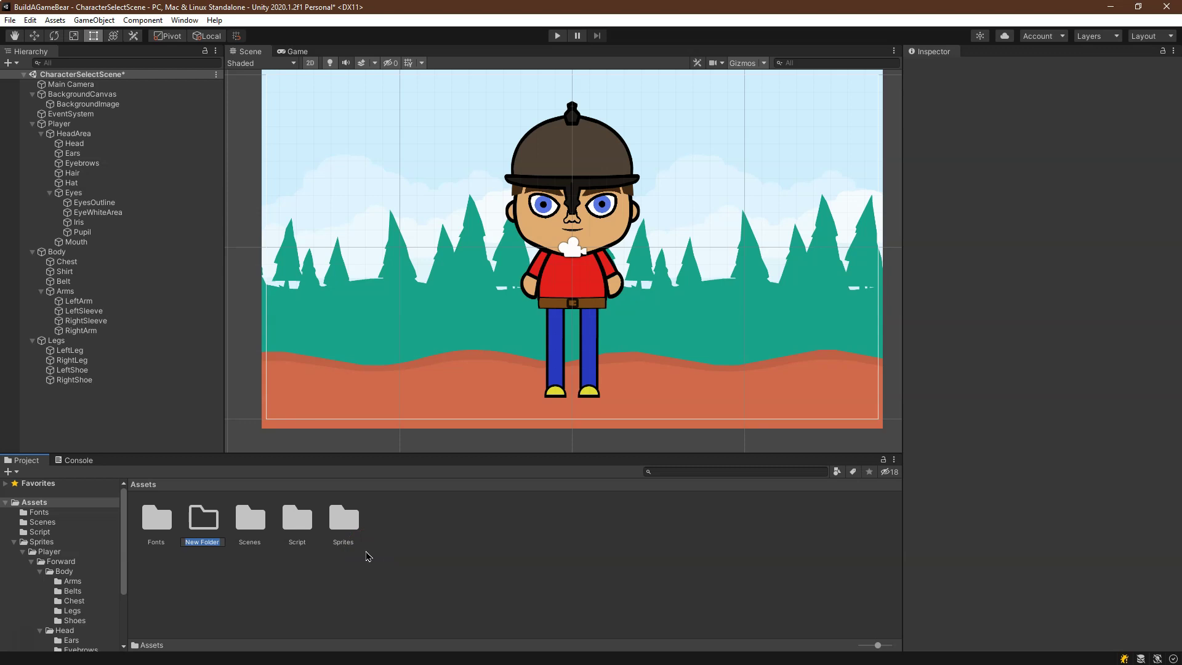
pyautogui.write('Animations')
# Confirm the Animations folder name and create a Player subfolder inside it
pyautogui.press('Return')
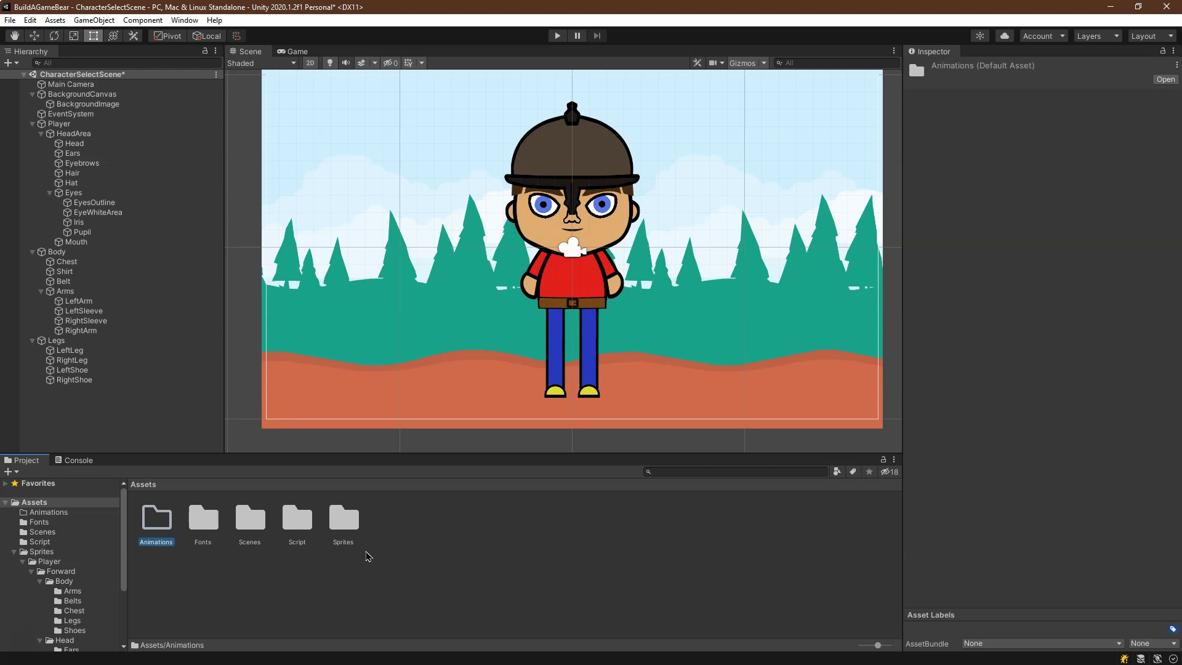
pyautogui.press('Return')
pyautogui.hotkey('ctrl', 'shift', 'n')
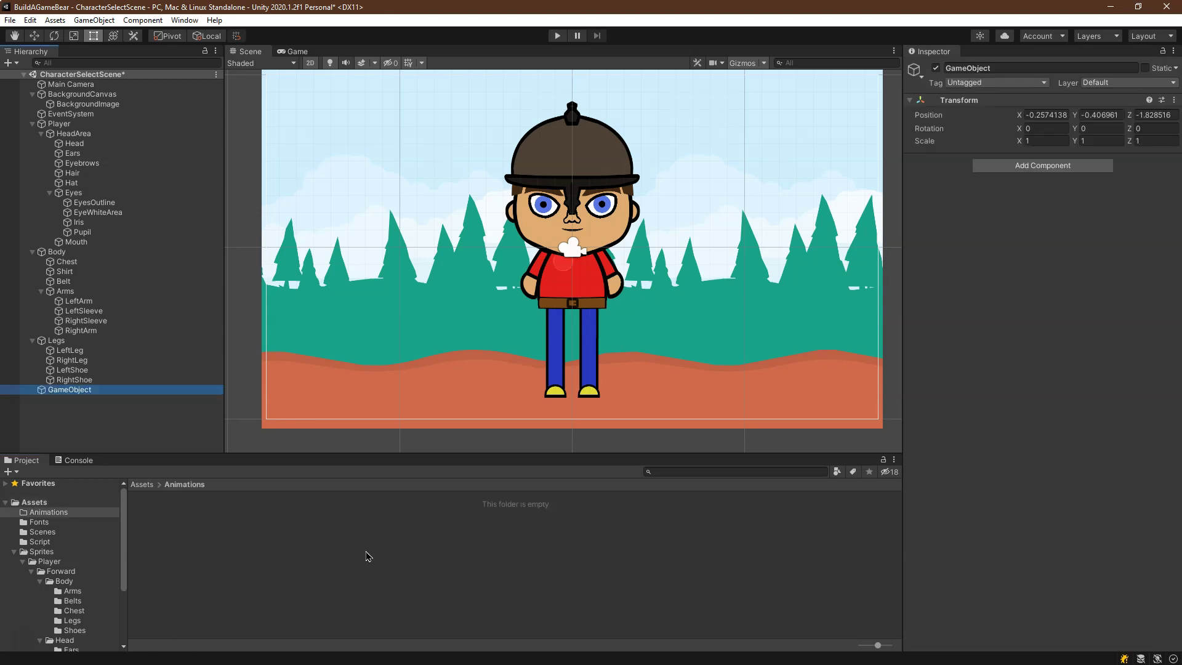
pyautogui.hotkey('ctrl', 'z')
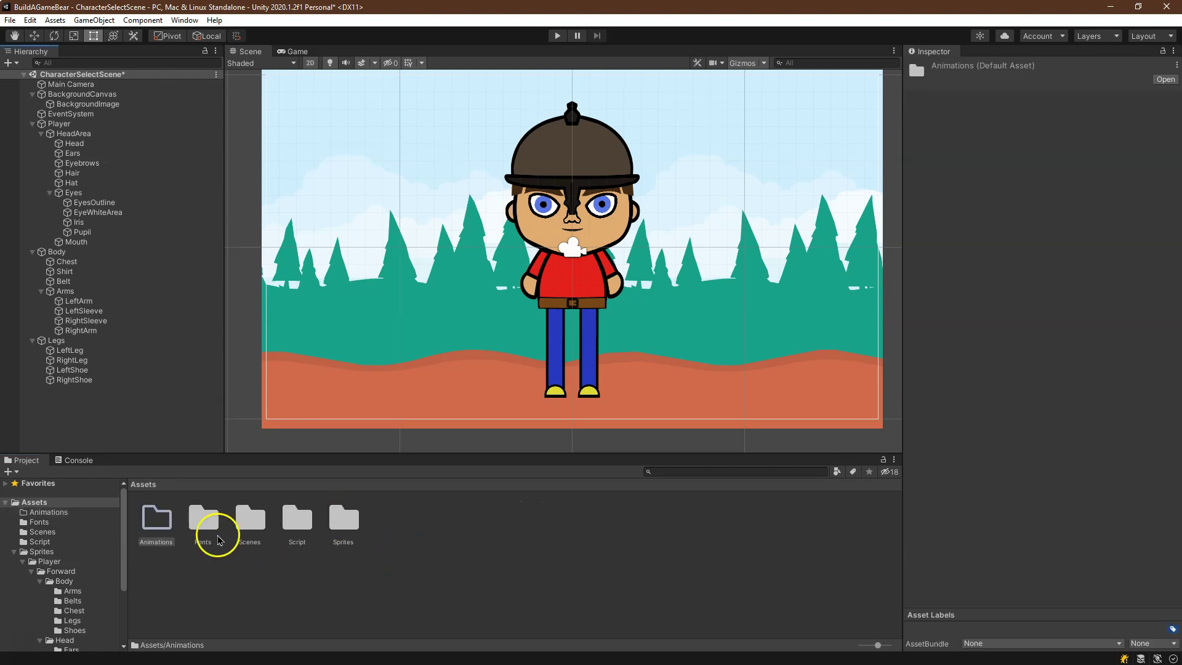
pyautogui.doubleClick(154, 529)
pyautogui.rightClick(177, 522)
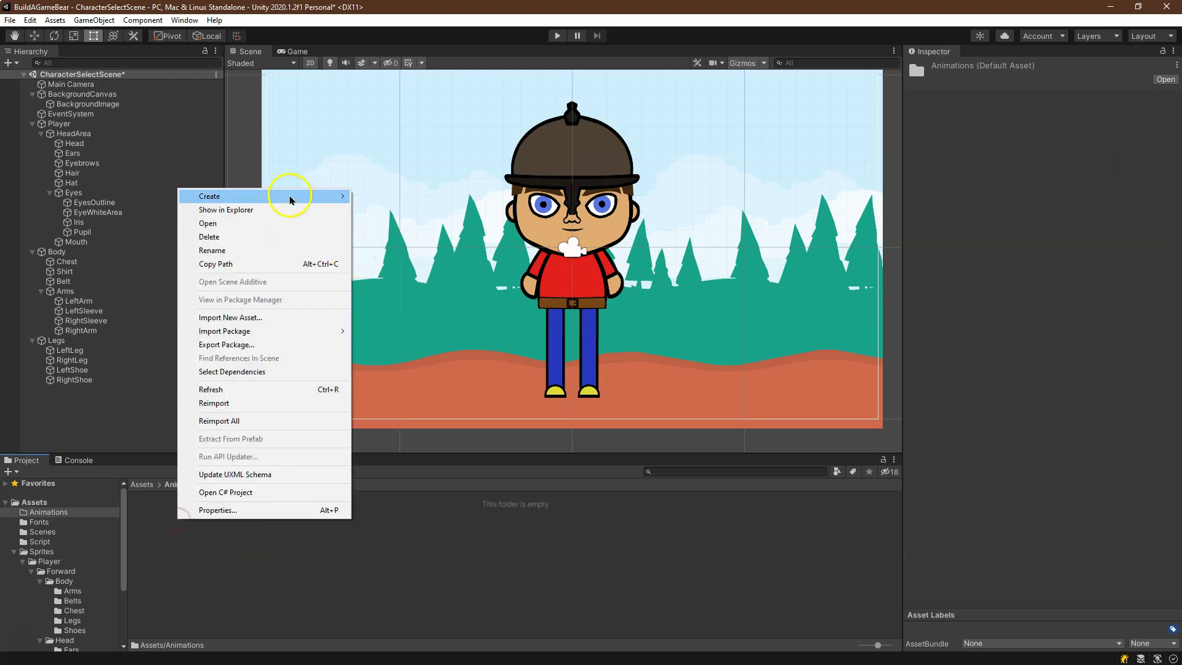
pyautogui.moveTo(322, 192)
pyautogui.click(401, 134)
pyautogui.write('Player')
pyautogui.press('Return')
pyautogui.press('Return')
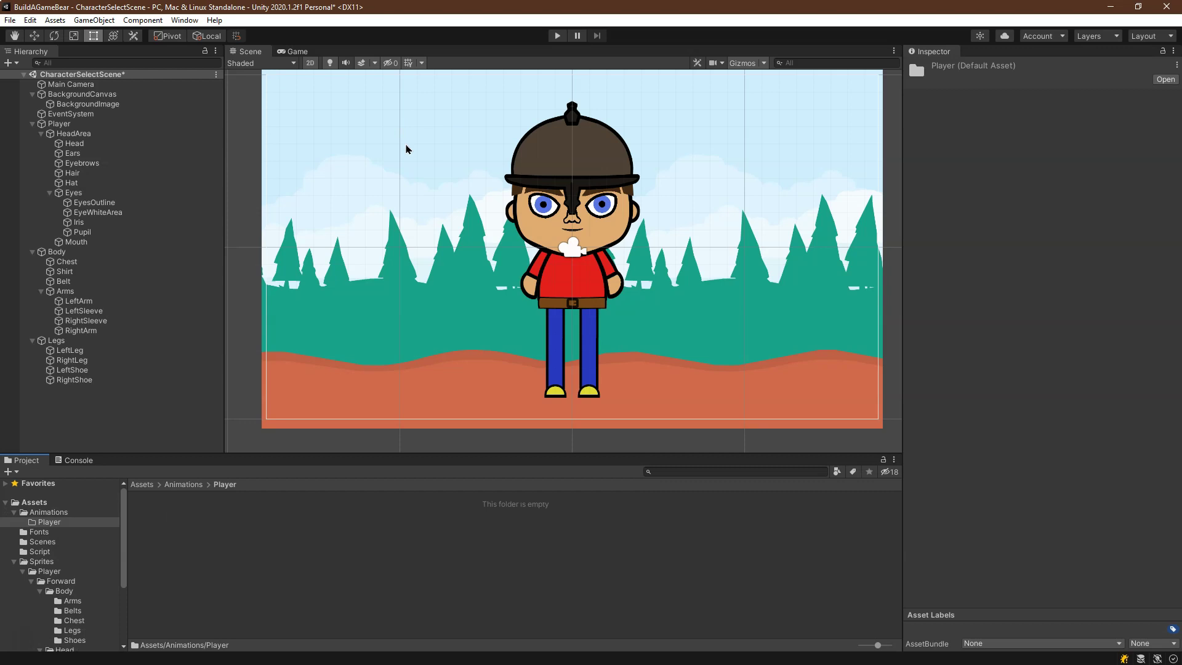
# Create an Animator Controller named PlayerAnimator in the Player folder
pyautogui.rightClick(453, 530)
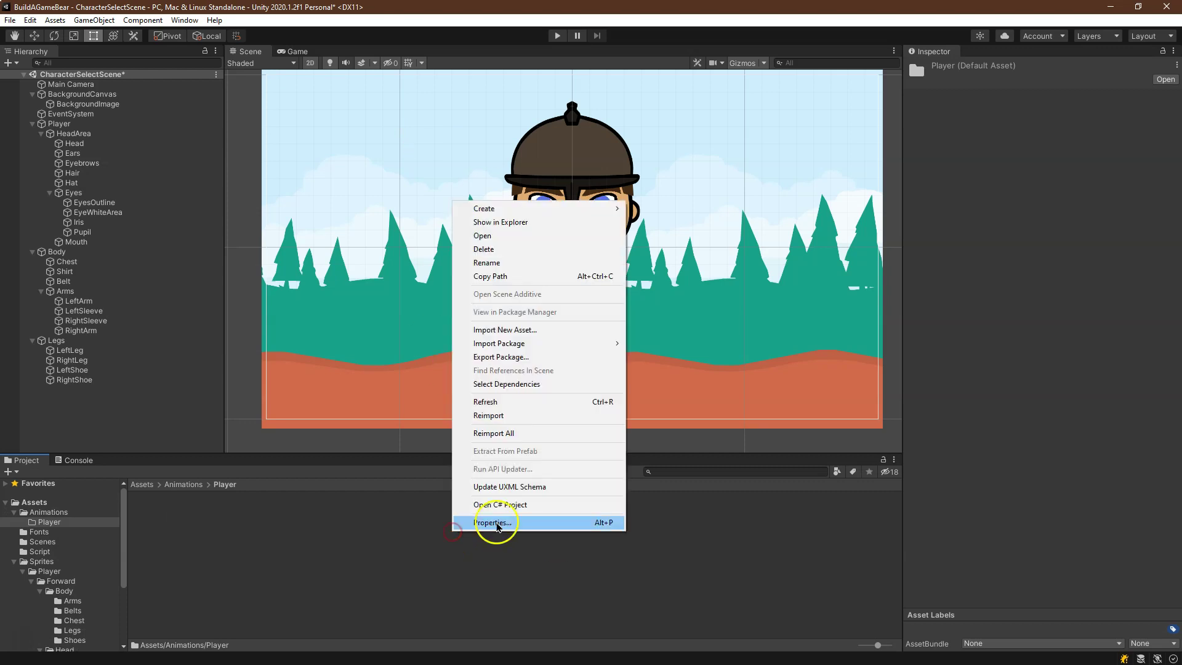
pyautogui.moveTo(572, 208)
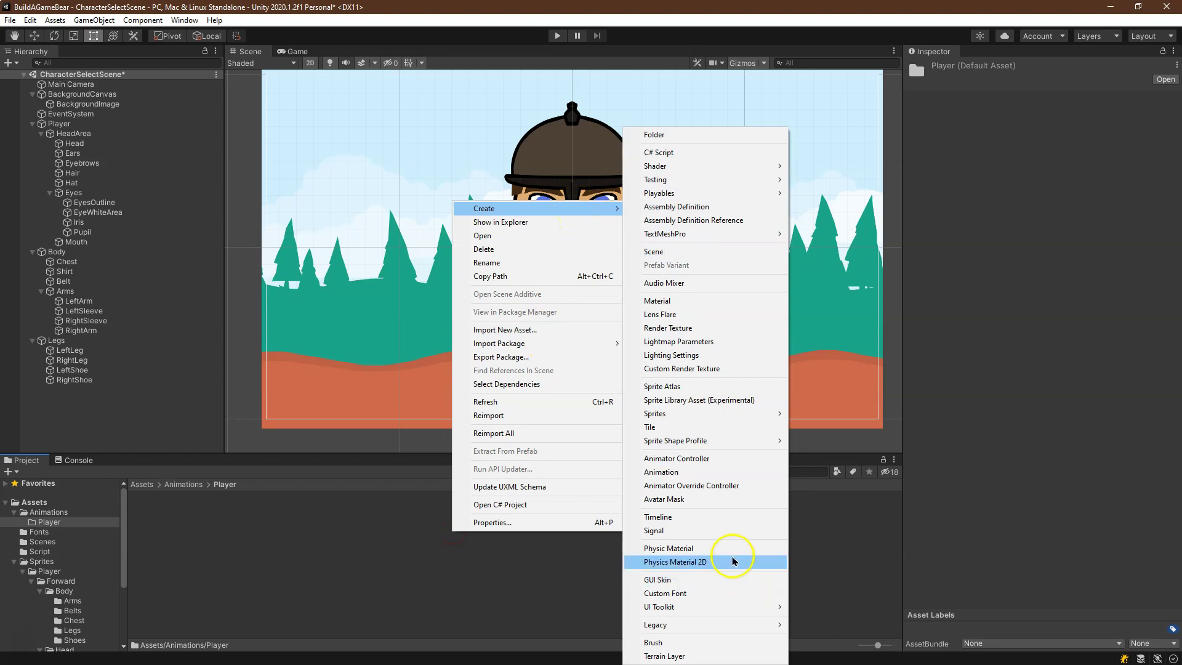
pyautogui.click(718, 459)
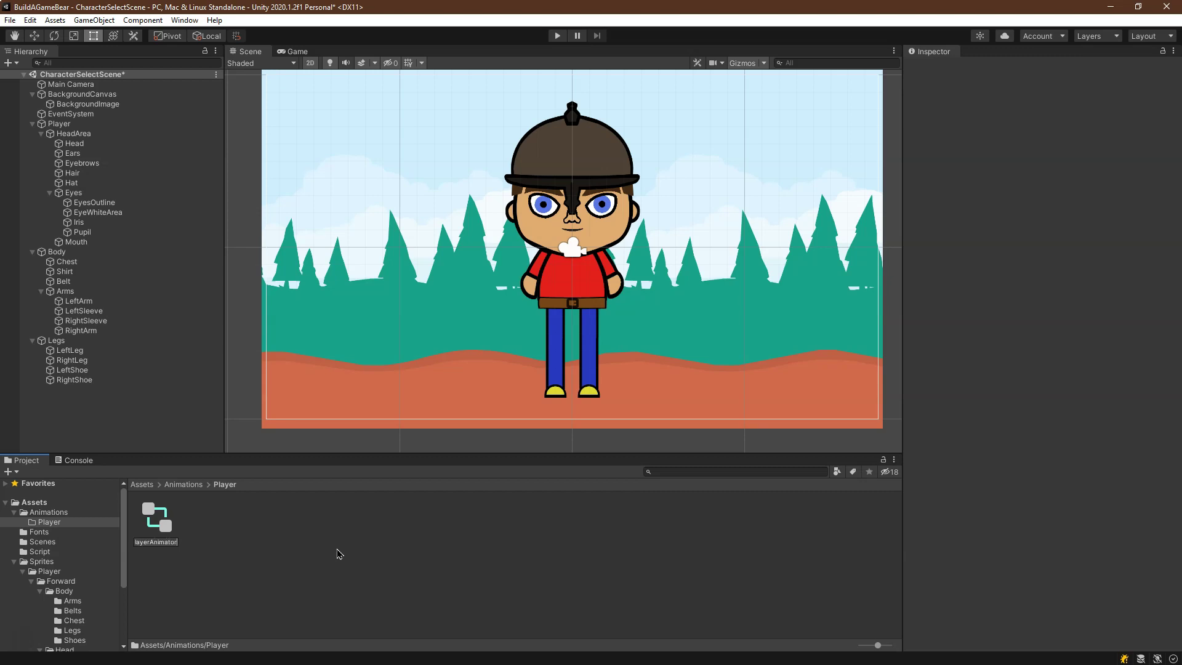
pyautogui.press('Return')
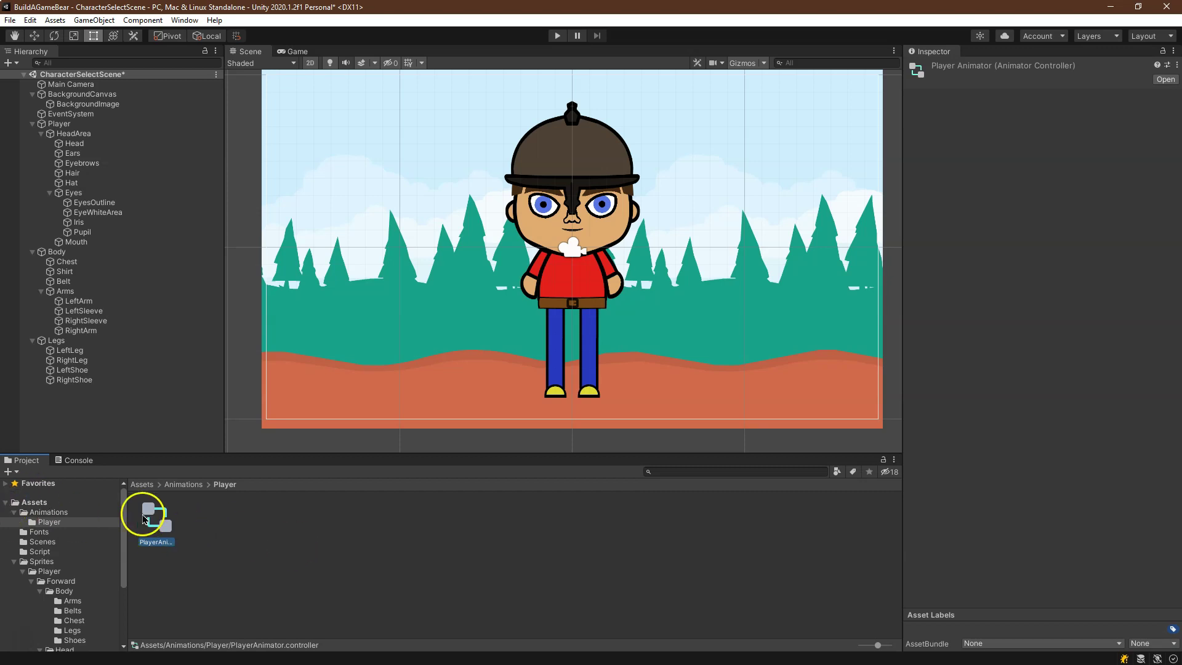
# Attach PlayerAnimator to the Player object and open the Animator window
pyautogui.click(69, 124)
pyautogui.moveTo(159, 516); pyautogui.dragTo(1044, 281)
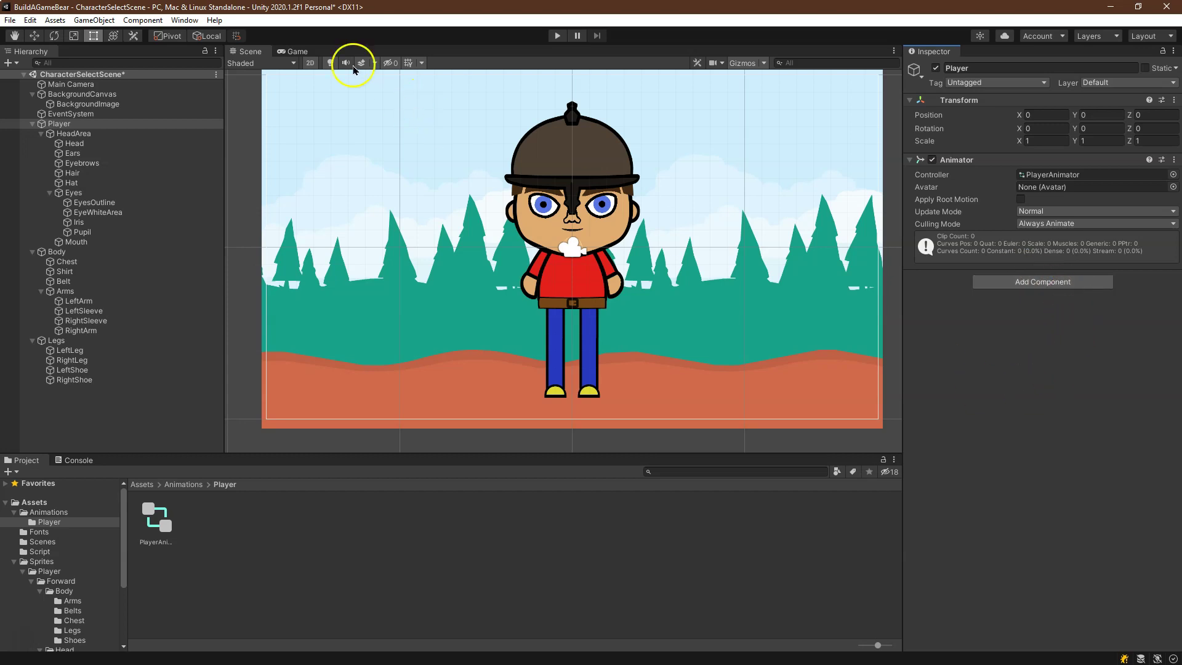
pyautogui.click(183, 21)
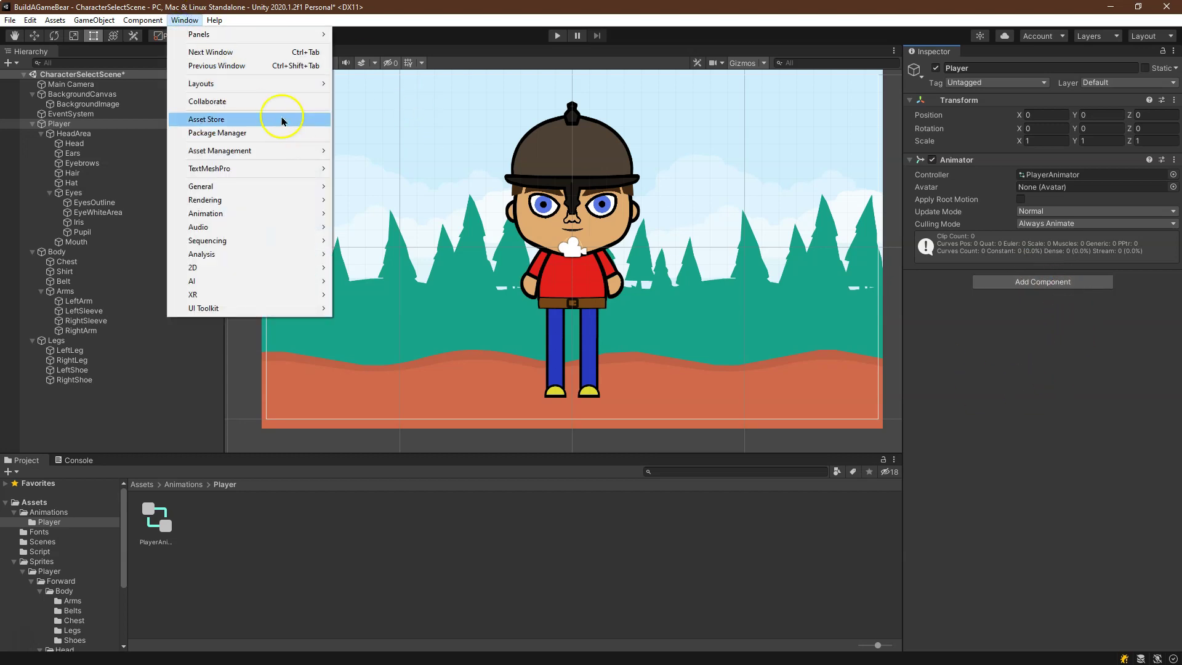
pyautogui.moveTo(278, 94)
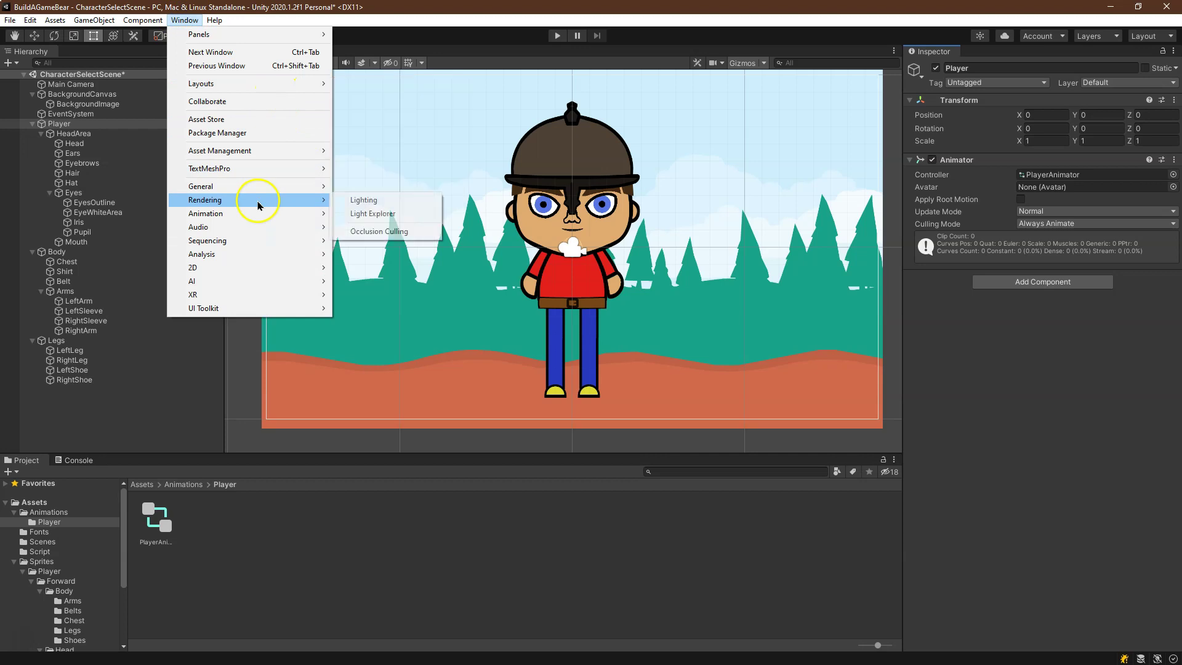
pyautogui.moveTo(289, 215)
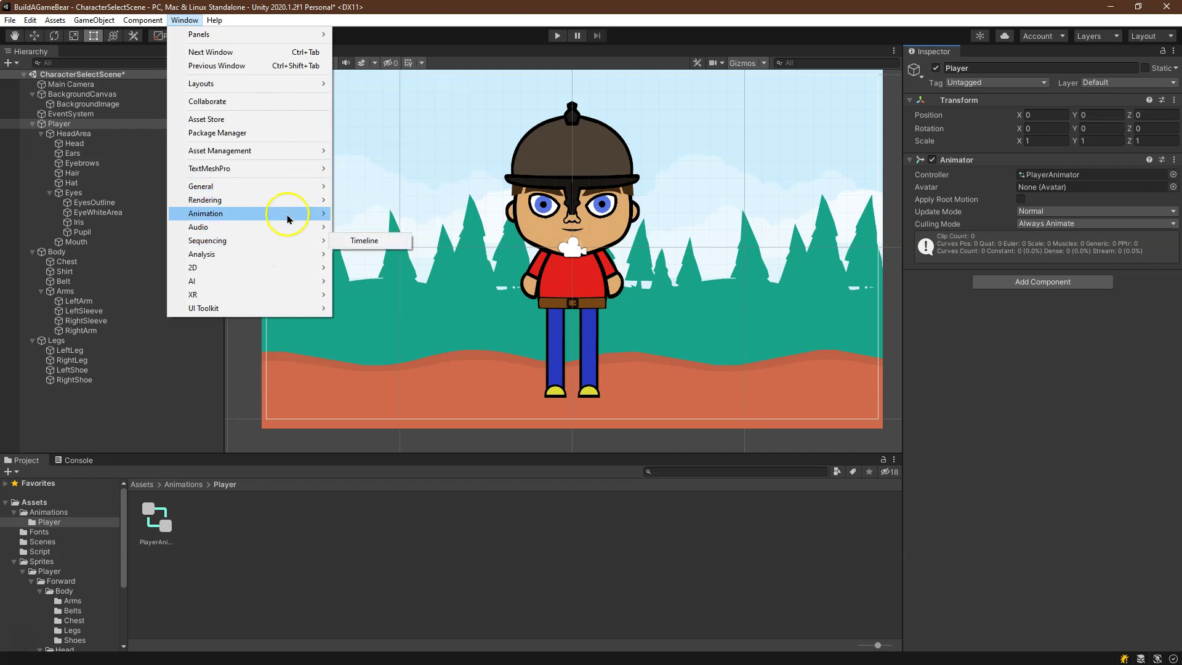
pyautogui.click(363, 227)
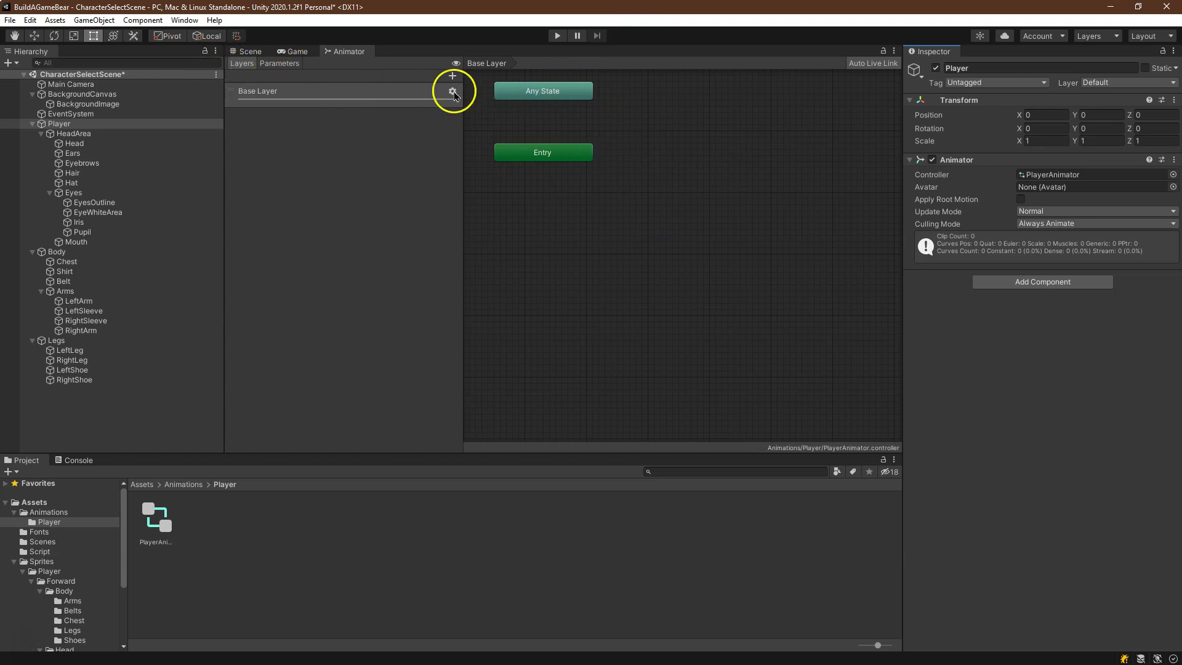
# Return to the Scene view, then open the Animation window and dock it enlarged beside Project
pyautogui.click(249, 51)
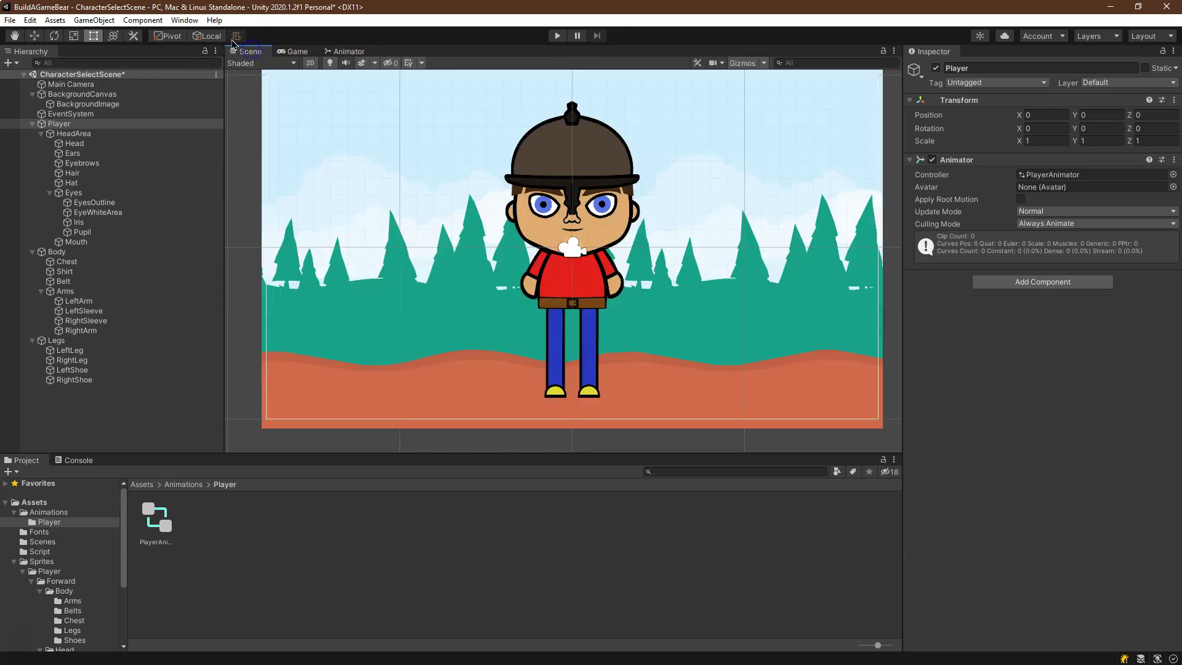
pyautogui.click(184, 21)
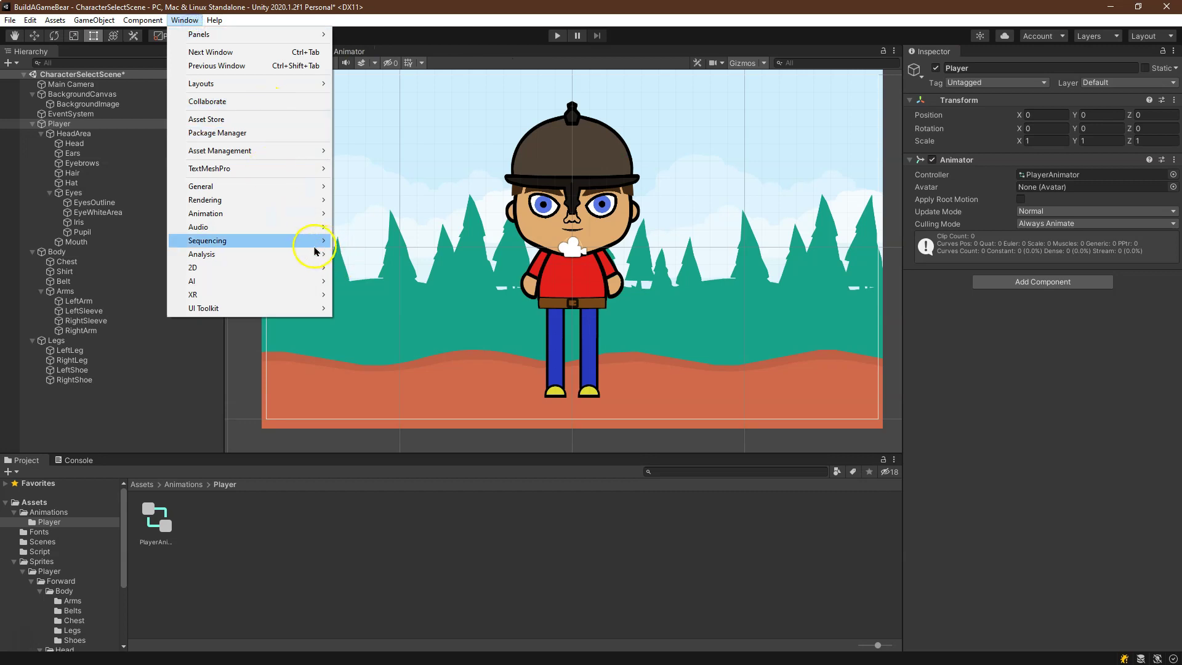
pyautogui.moveTo(299, 213)
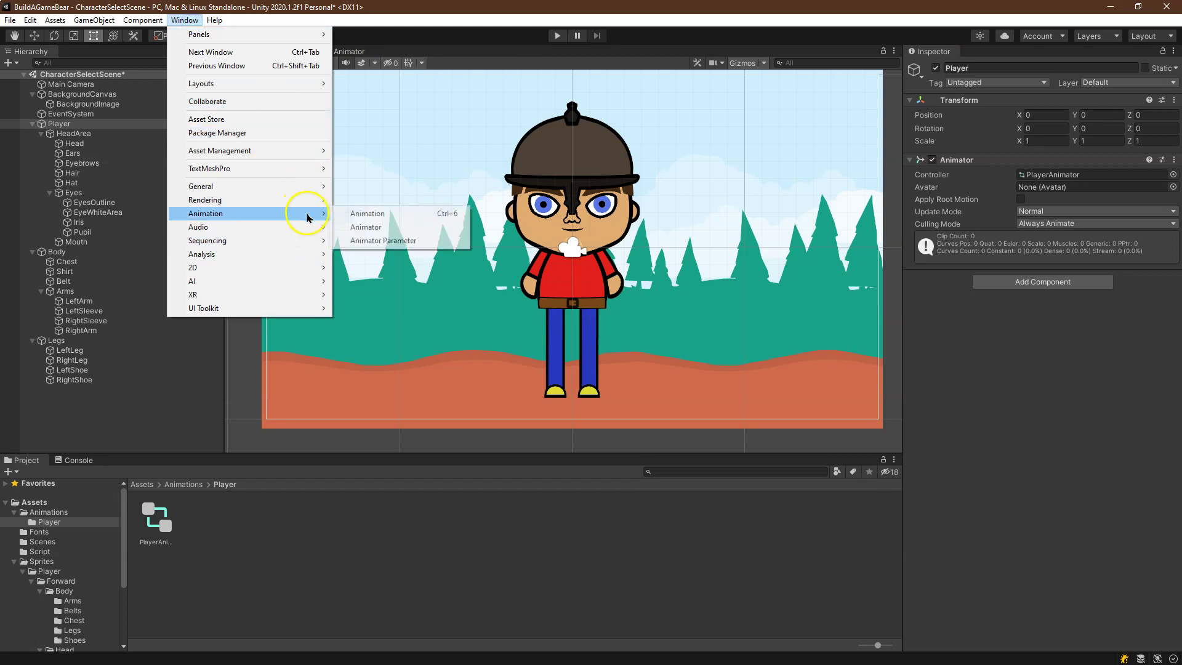
pyautogui.click(367, 215)
pyautogui.moveTo(728, 154); pyautogui.dragTo(746, 572)
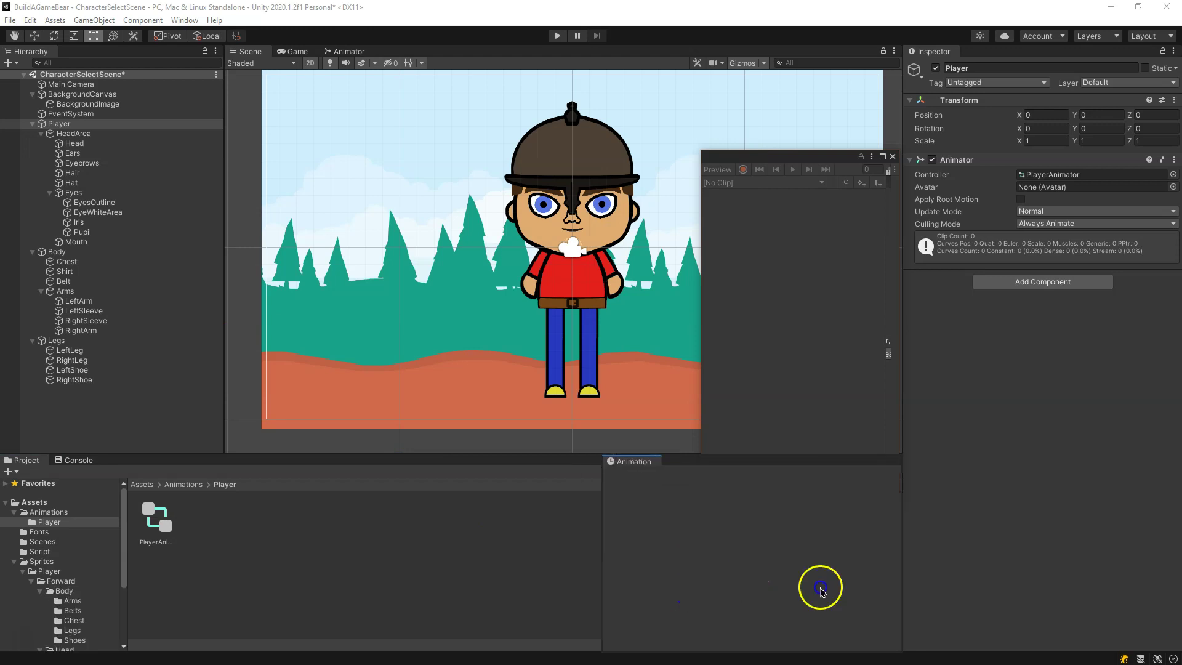
pyautogui.moveTo(603, 514); pyautogui.dragTo(395, 500)
pyautogui.moveTo(517, 453); pyautogui.dragTo(512, 388)
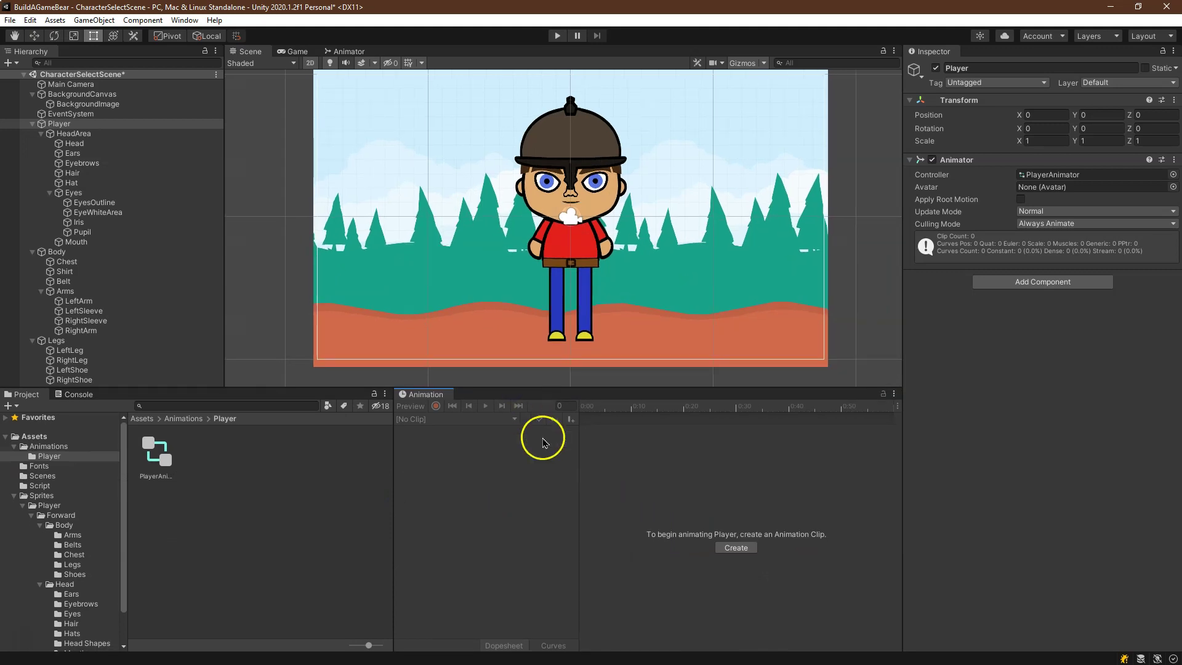
# With Player selected, save a new animation clip named ForwardWalk, adding a Walking folder
pyautogui.click(82, 125)
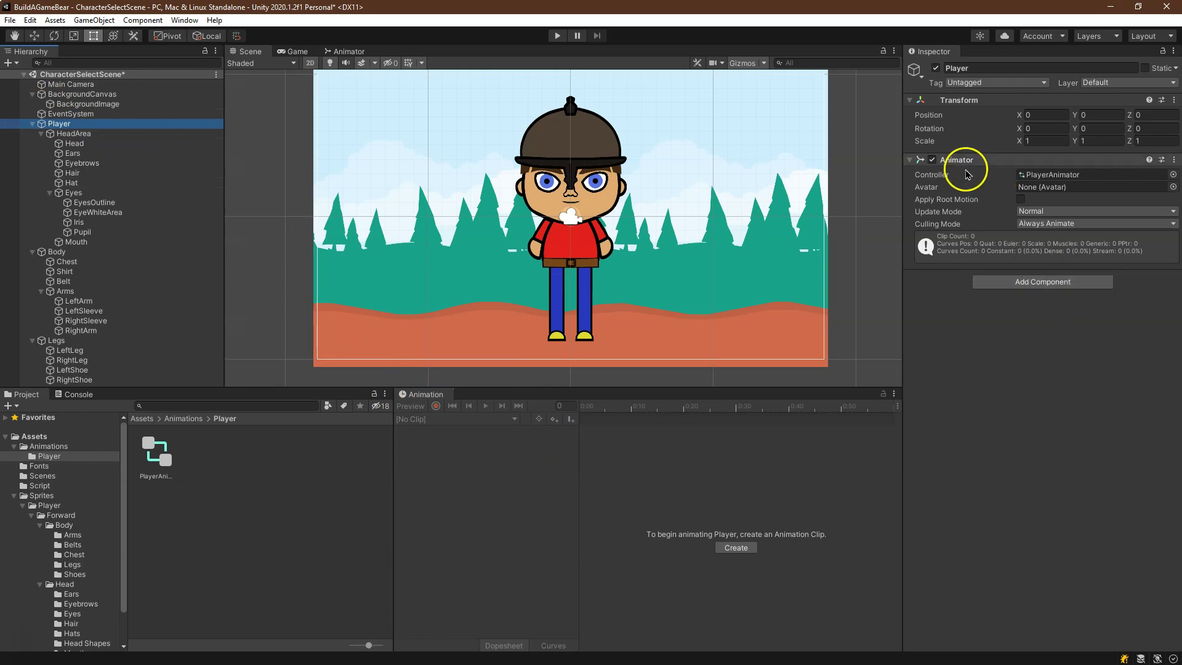
pyautogui.click(737, 548)
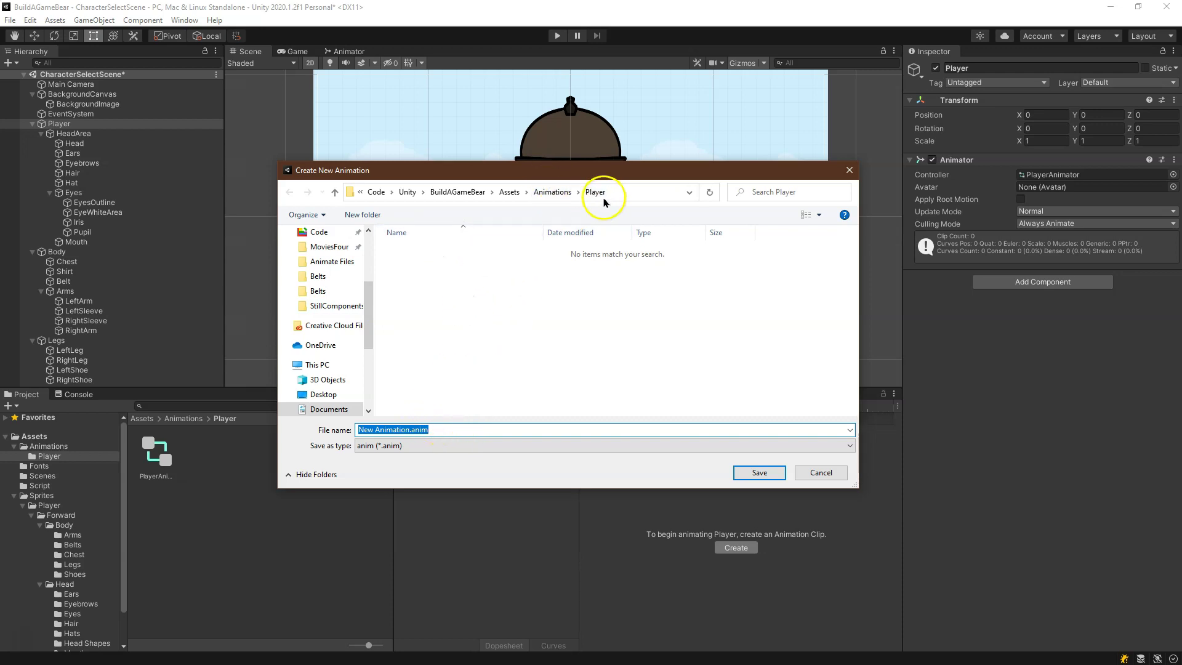
pyautogui.click(363, 215)
pyautogui.write('Walking')
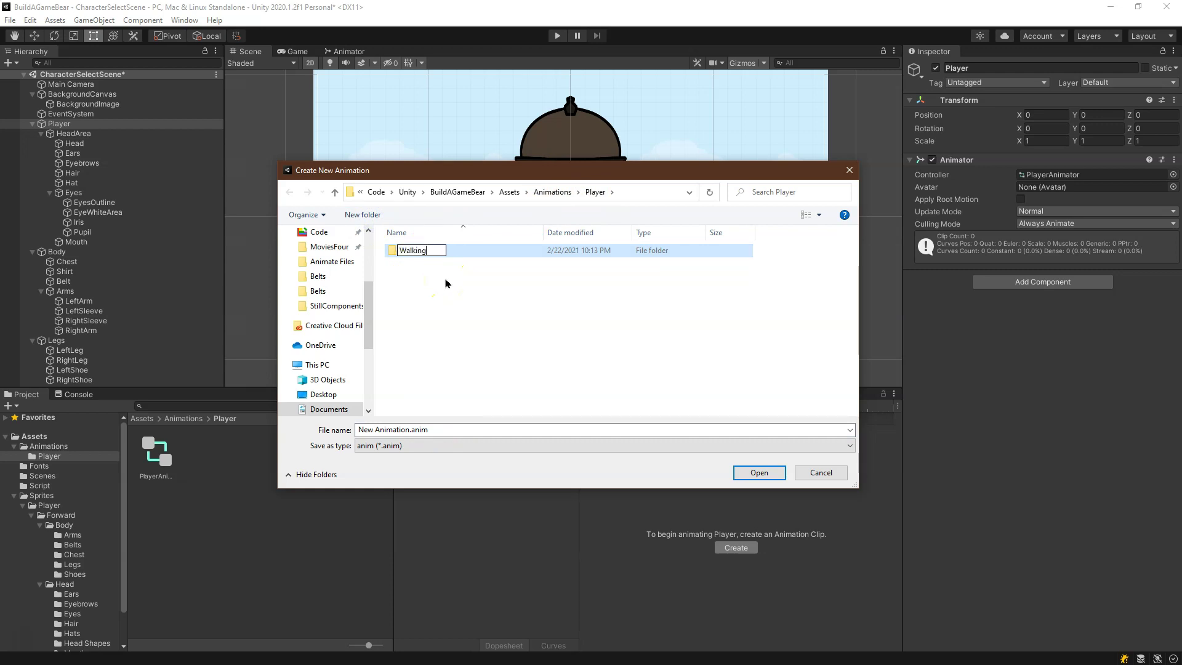
pyautogui.press('Return')
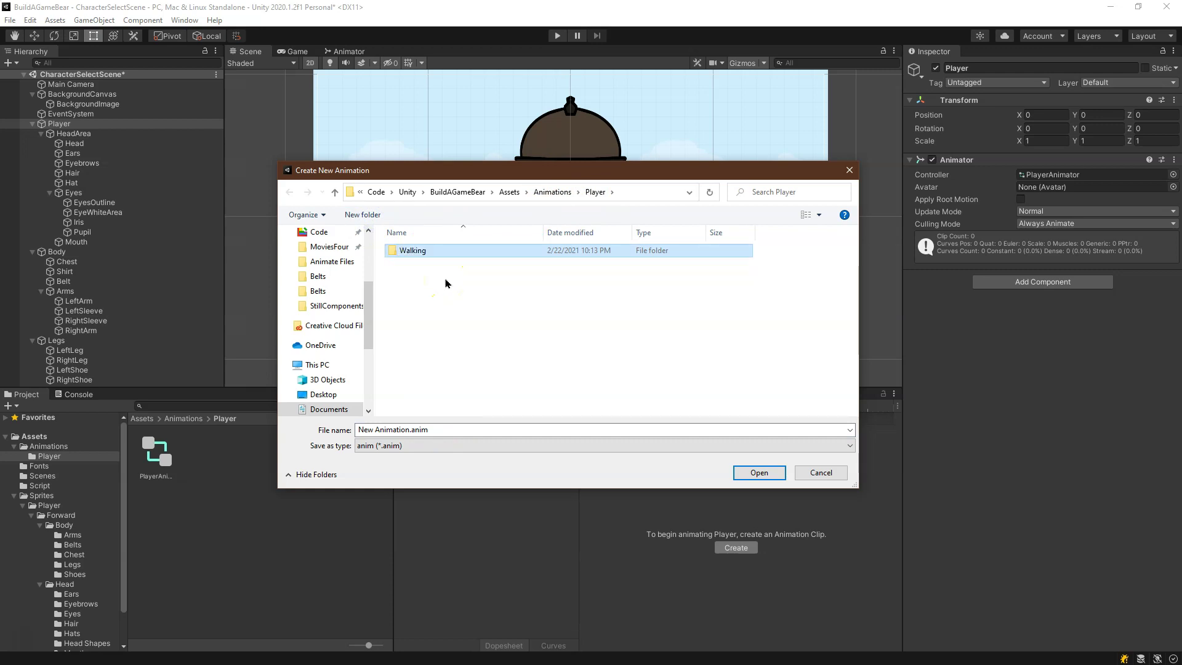
pyautogui.click(435, 429)
pyautogui.hotkey('ctrl', 'a')
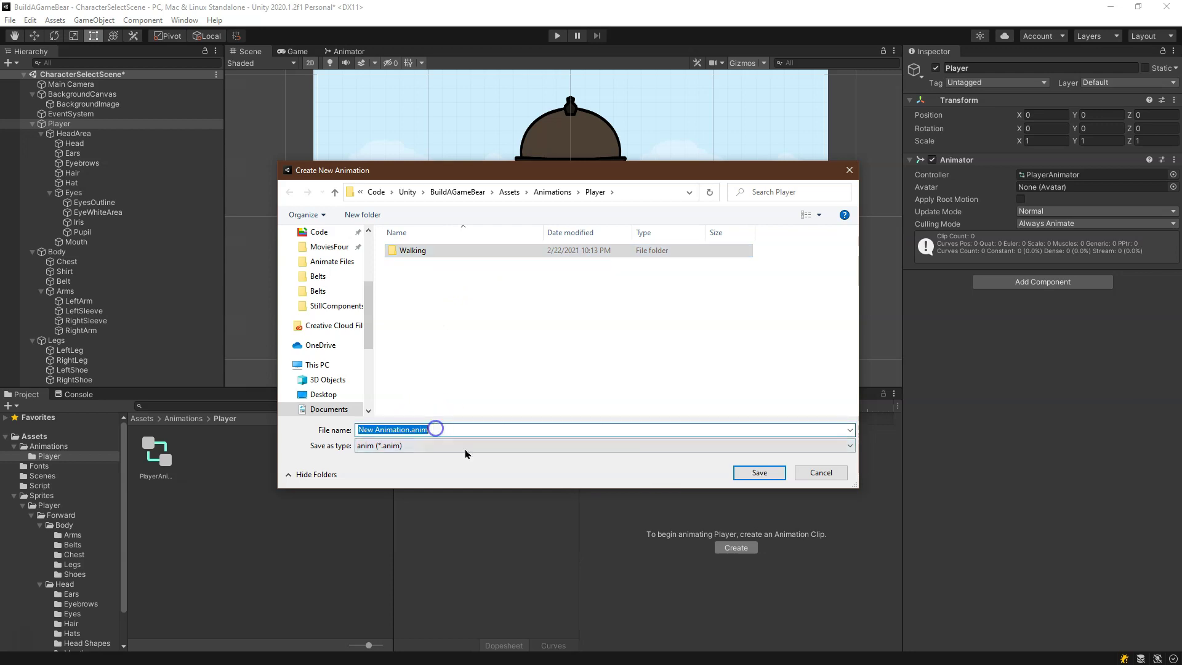
pyautogui.write('Forw')
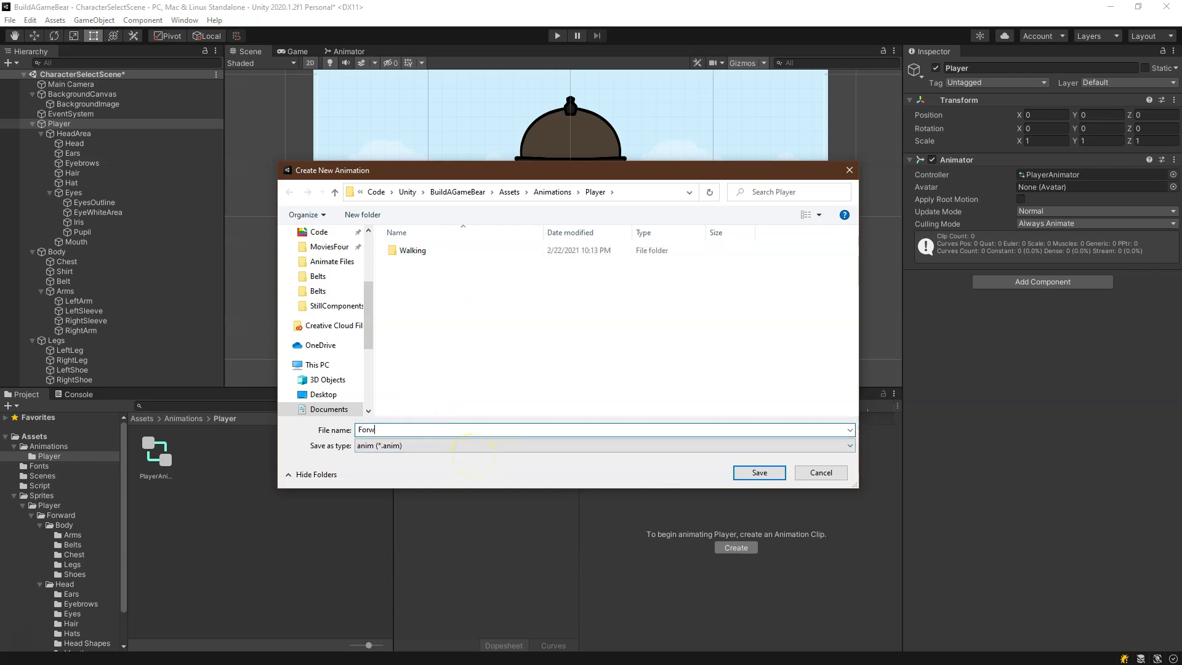
pyautogui.write('ardWalk')
pyautogui.press('Return')
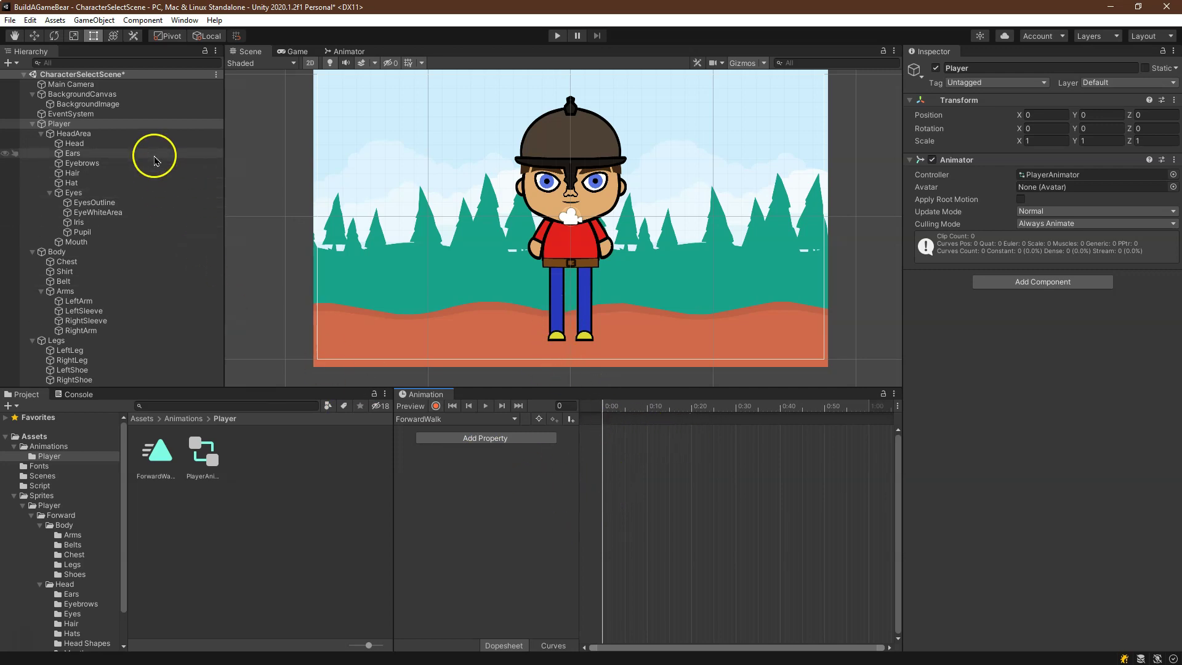
# Add a HeadArea : Transform Position track to ForwardWalk through Add Property
pyautogui.click(486, 439)
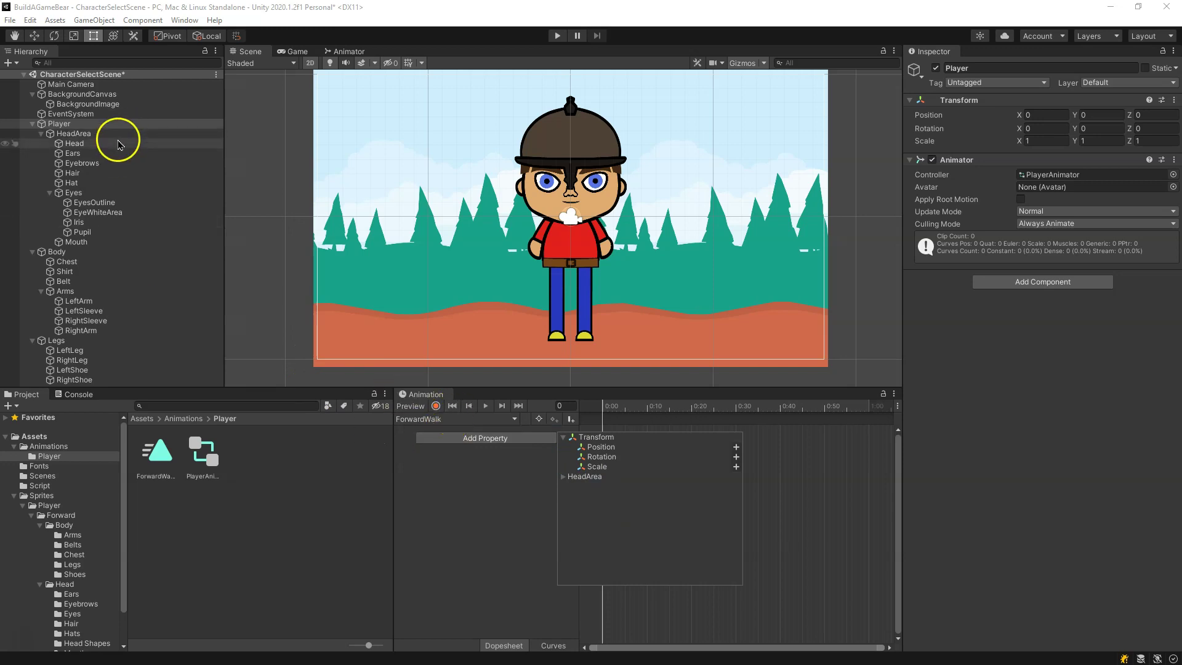
pyautogui.click(53, 135)
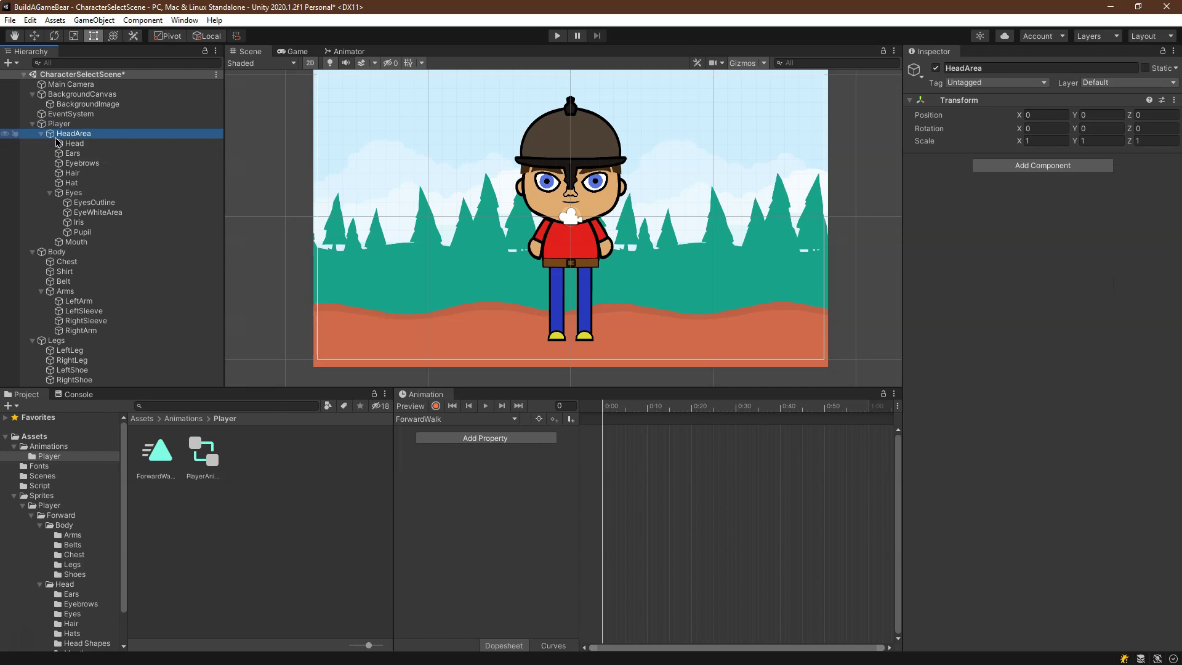
pyautogui.click(936, 68)
pyautogui.click(936, 68)
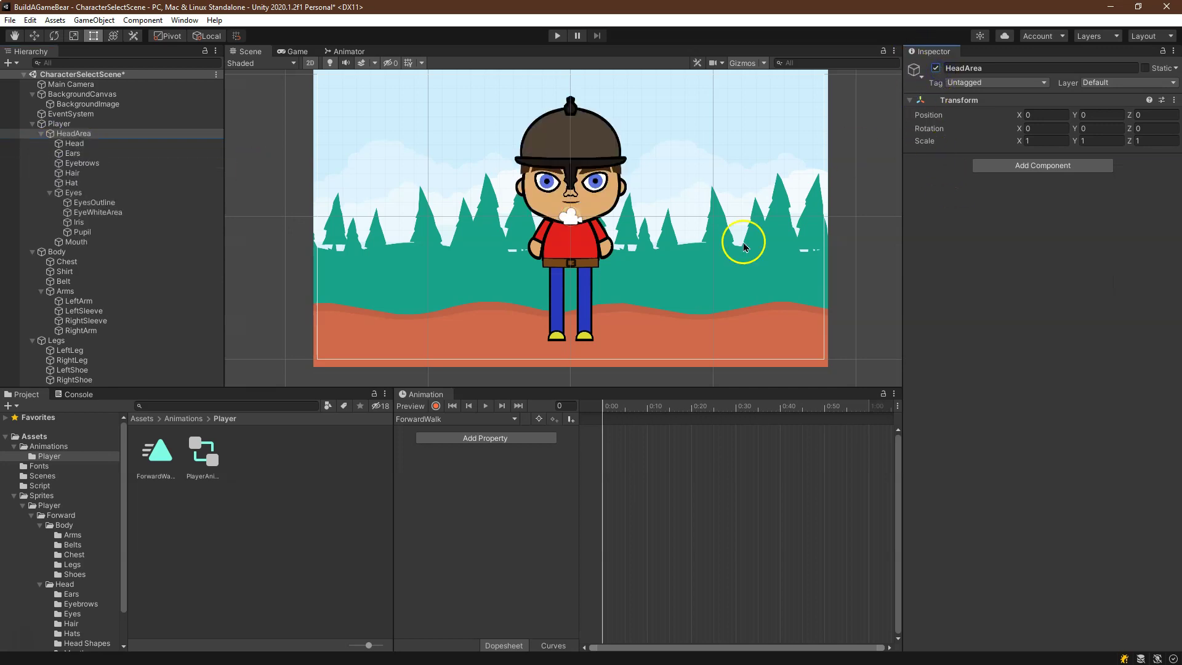
pyautogui.click(508, 439)
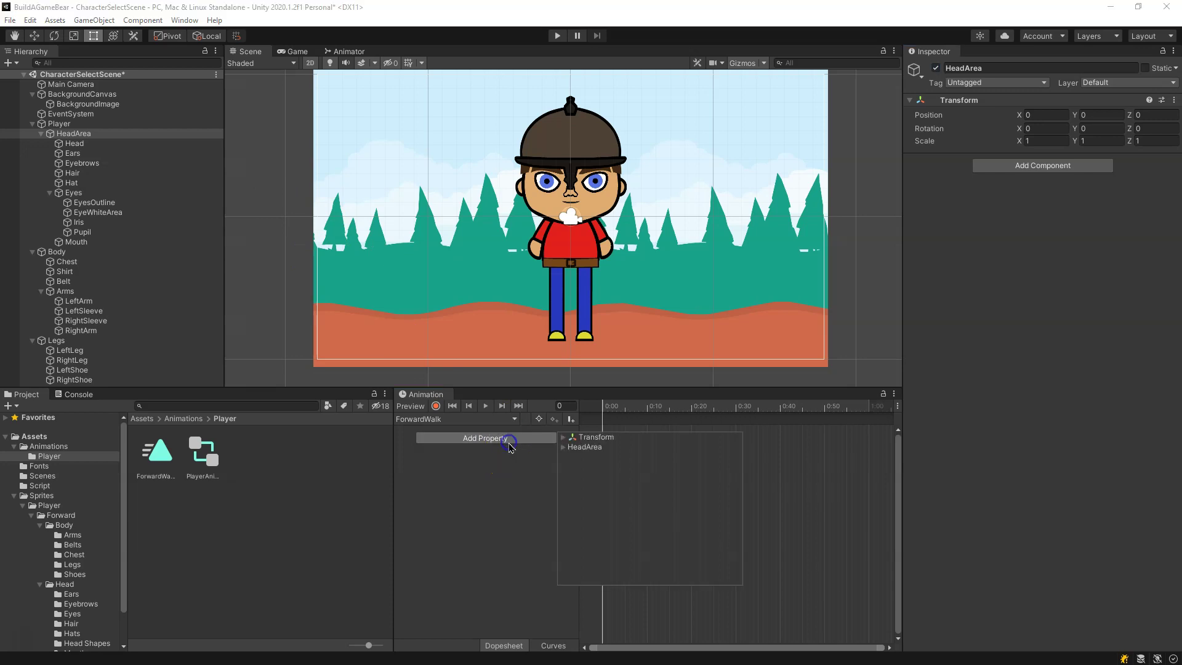
pyautogui.click(563, 448)
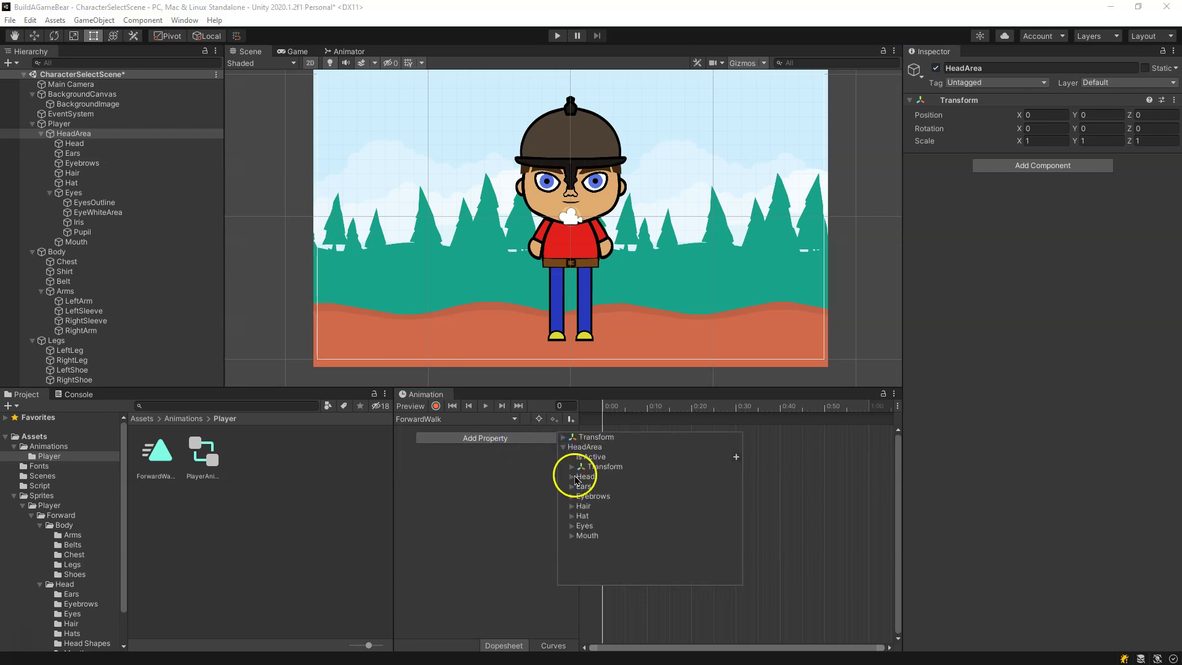
pyautogui.click(572, 466)
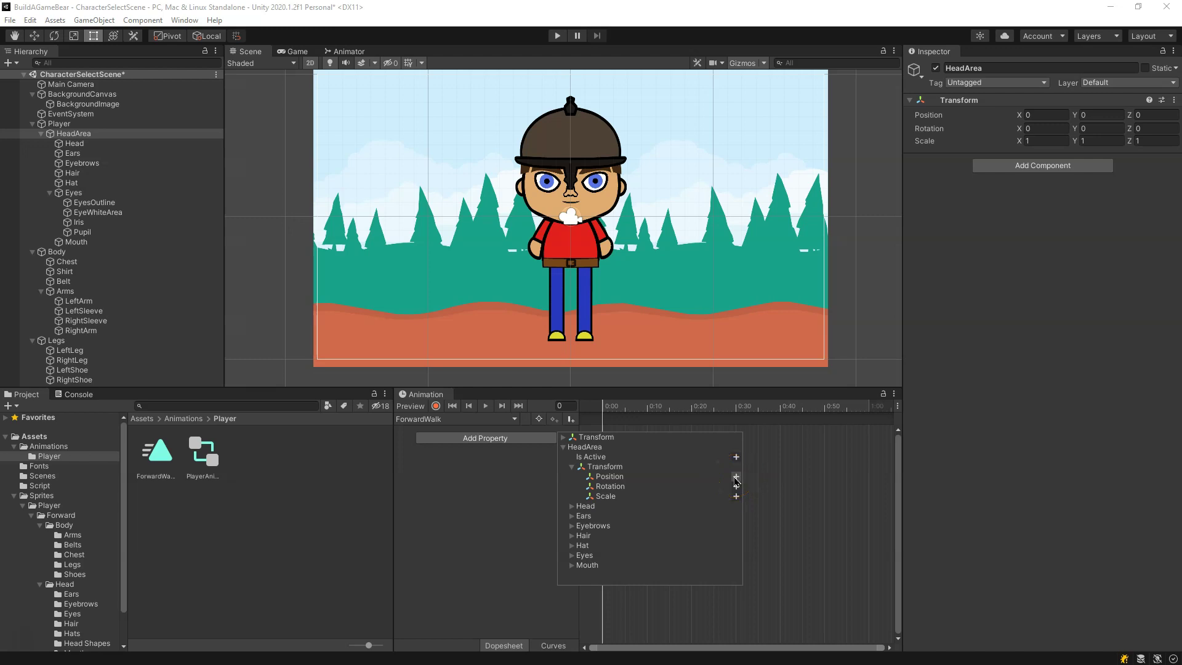
pyautogui.click(736, 477)
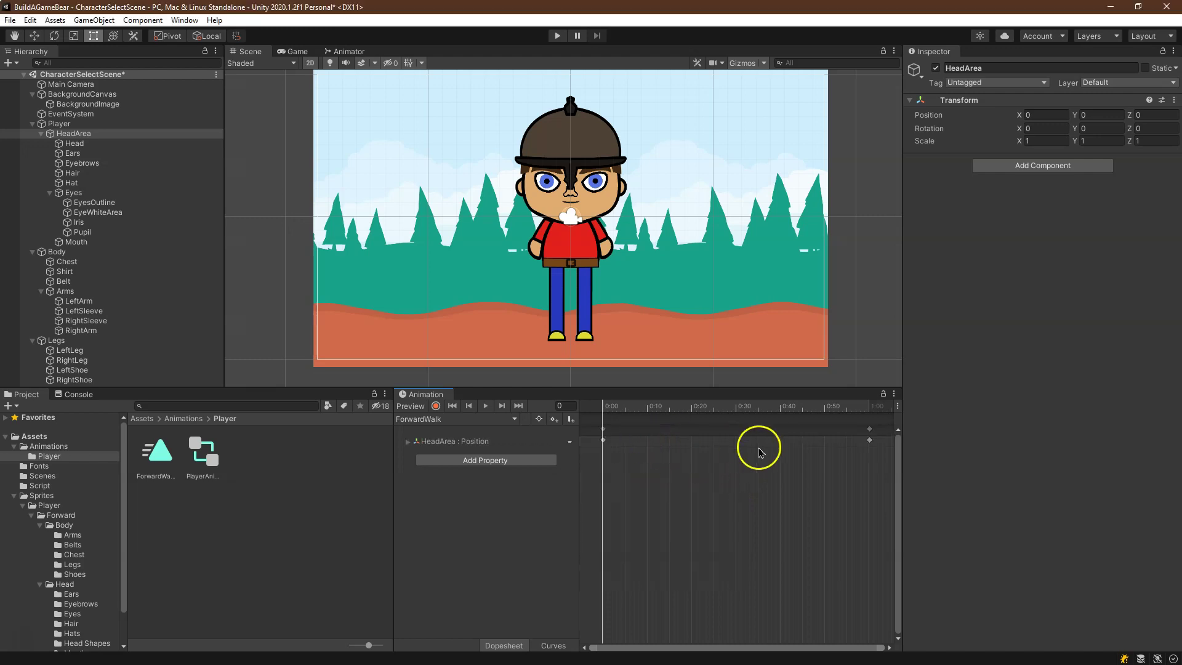
# Record a HeadArea Position Y keyframe of -0.1 at 0:30, then preview the clip and rewind
pyautogui.moveTo(871, 415); pyautogui.dragTo(738, 425)
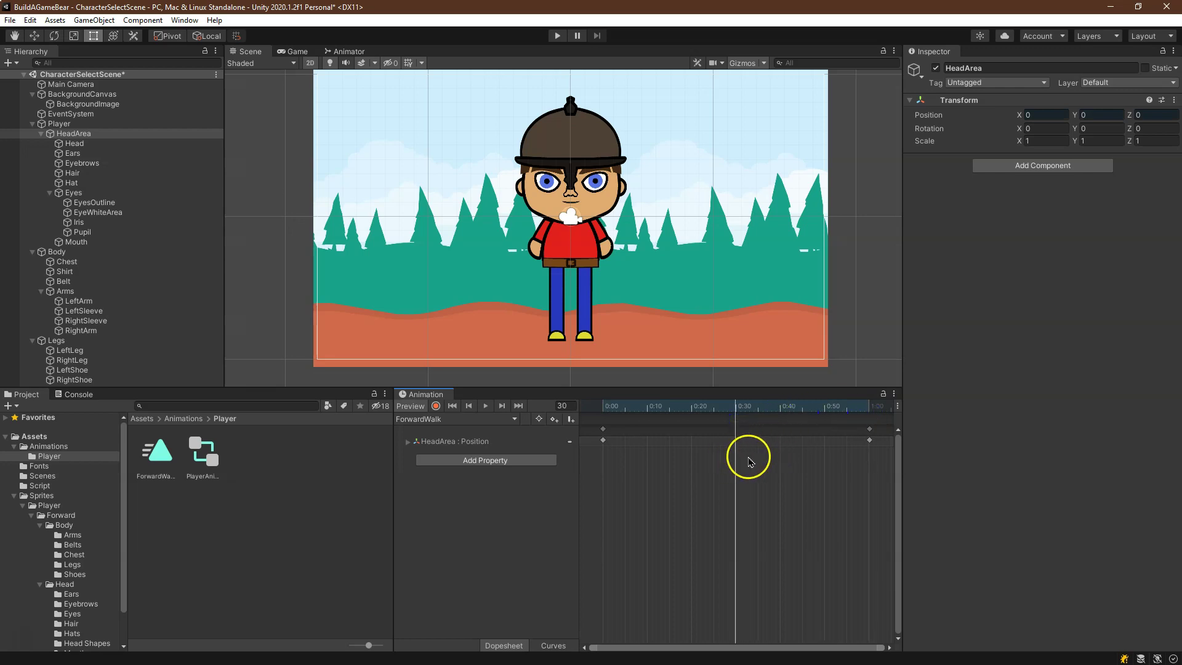
pyautogui.click(436, 406)
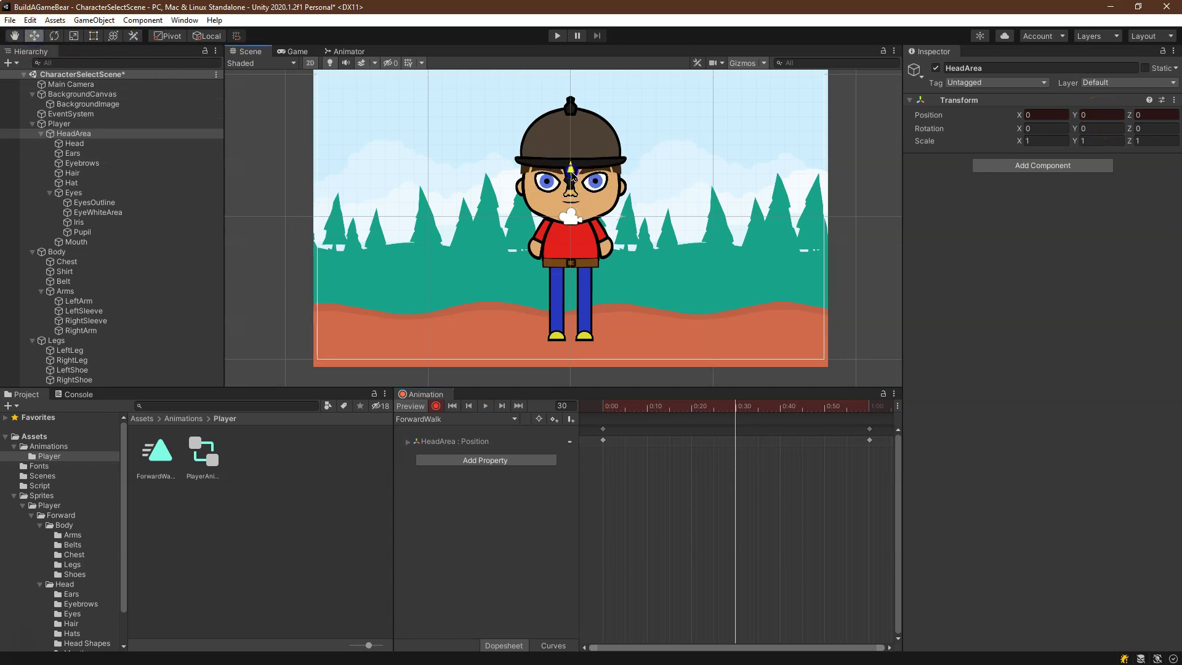
pyautogui.moveTo(572, 174); pyautogui.dragTo(572, 181)
pyautogui.click(1105, 117)
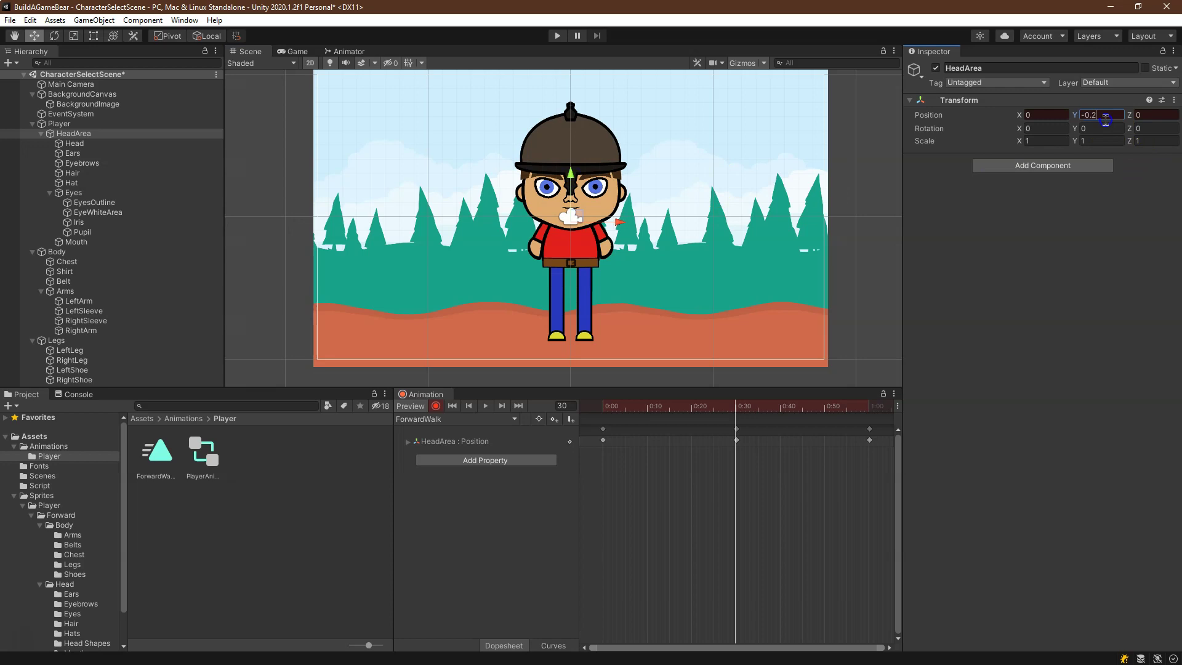
pyautogui.write('-.15')
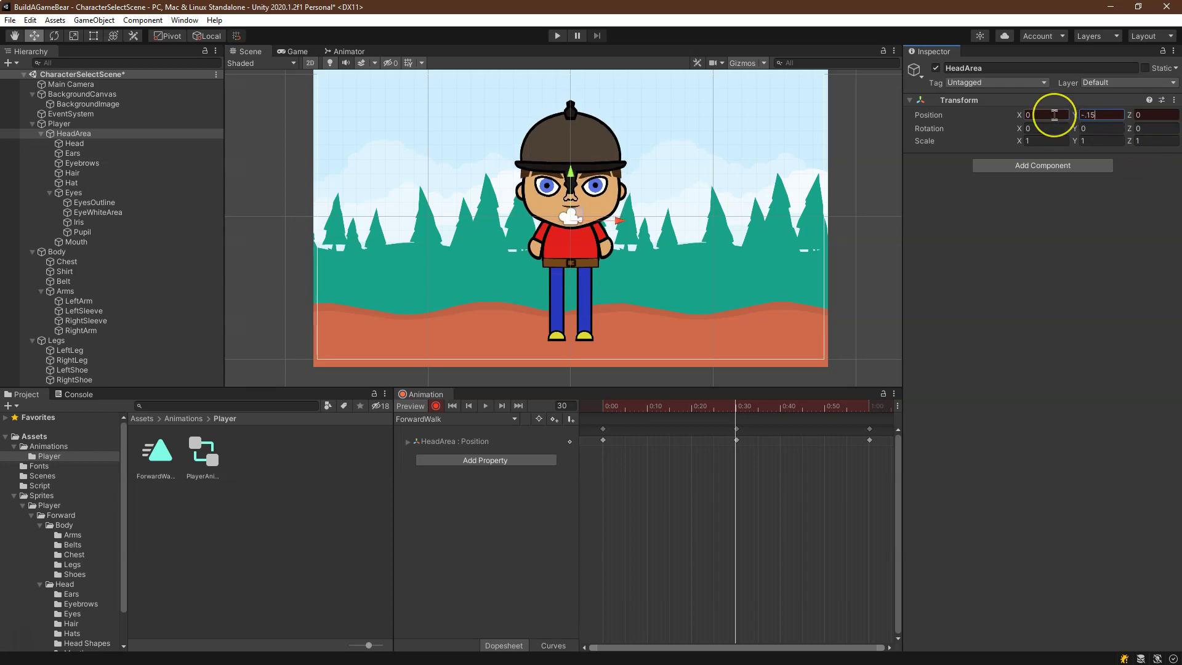
pyautogui.press('BackSpace')
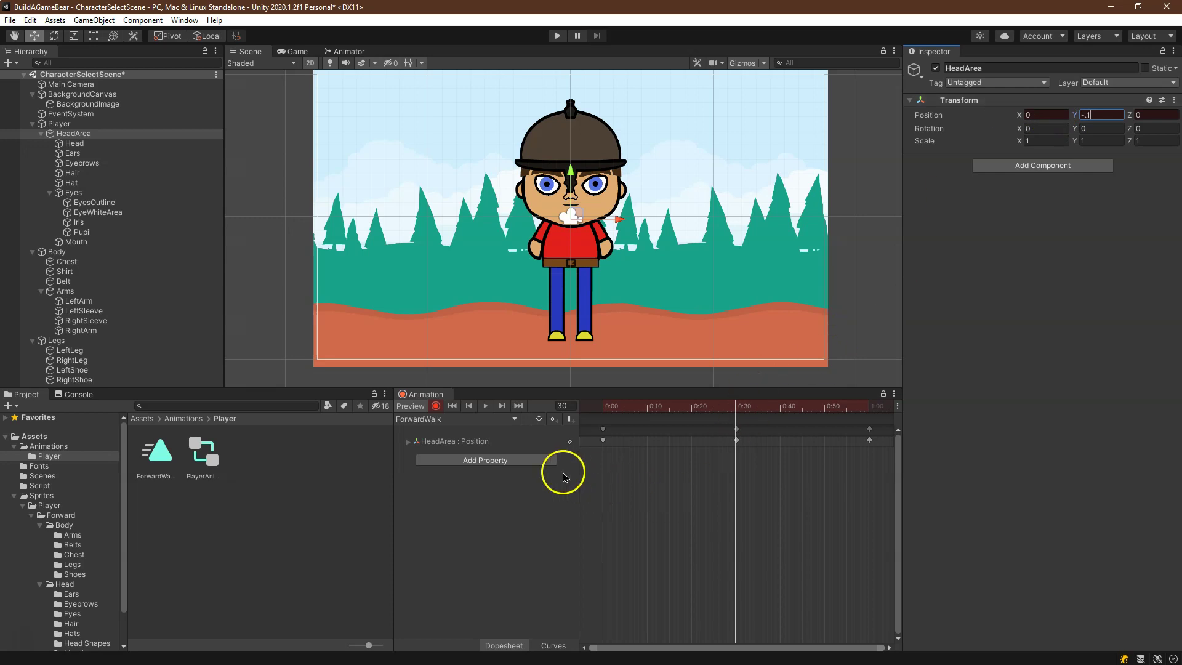
pyautogui.click(436, 406)
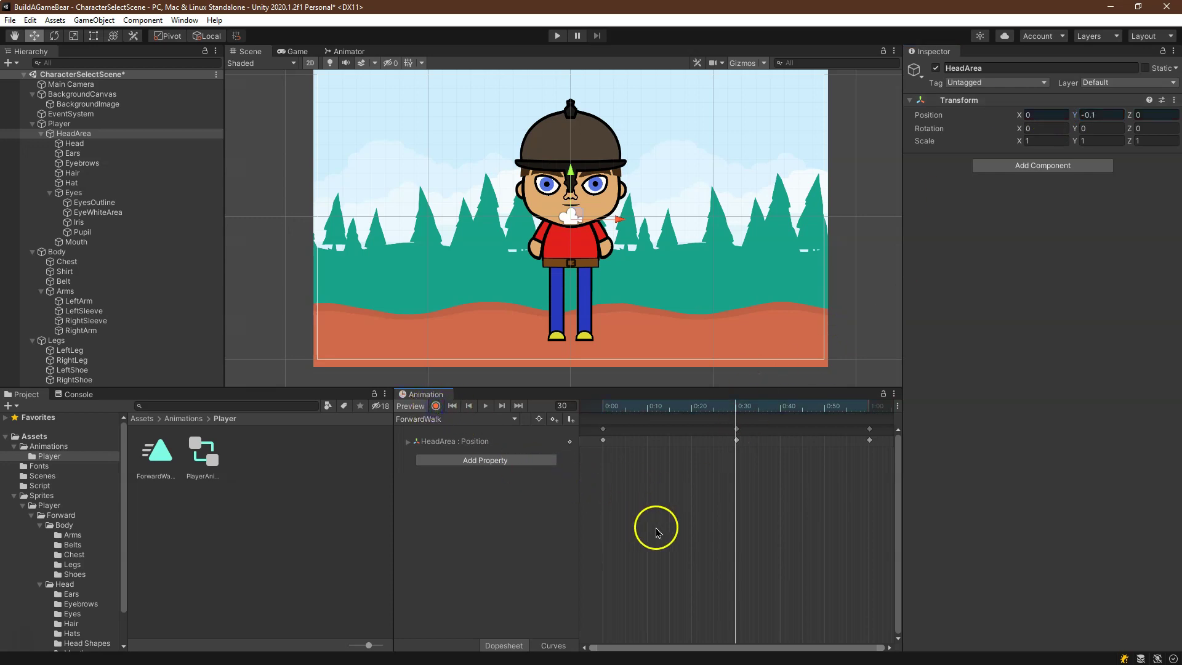
pyautogui.click(486, 406)
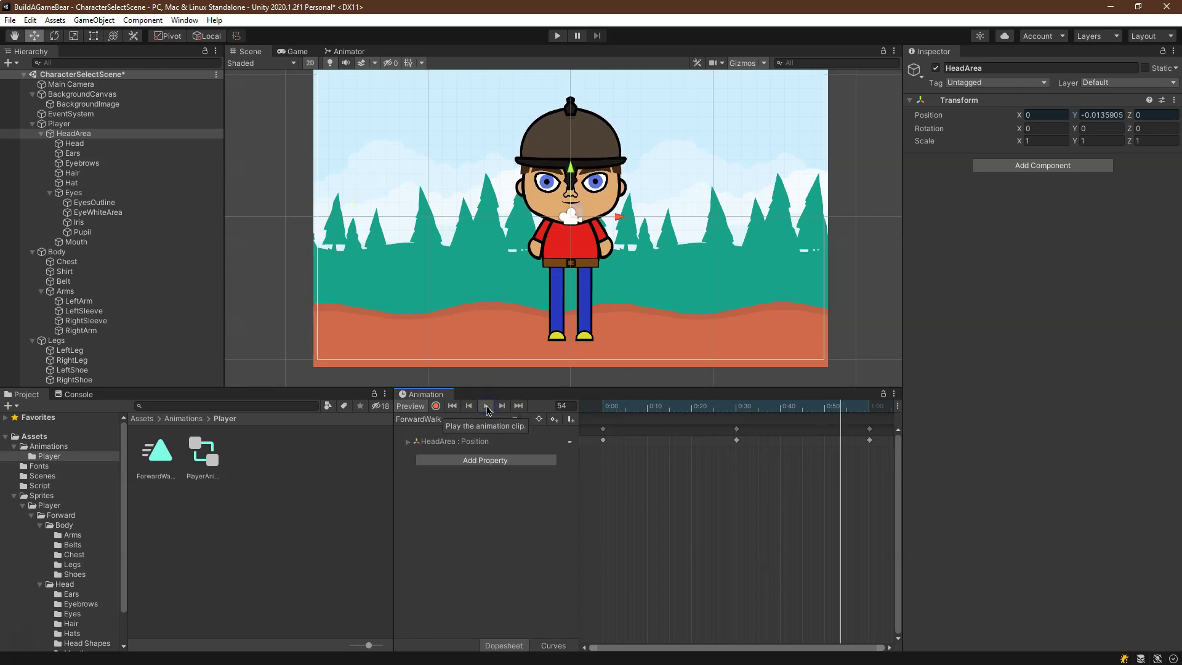
pyautogui.moveTo(691, 418); pyautogui.dragTo(602, 410)
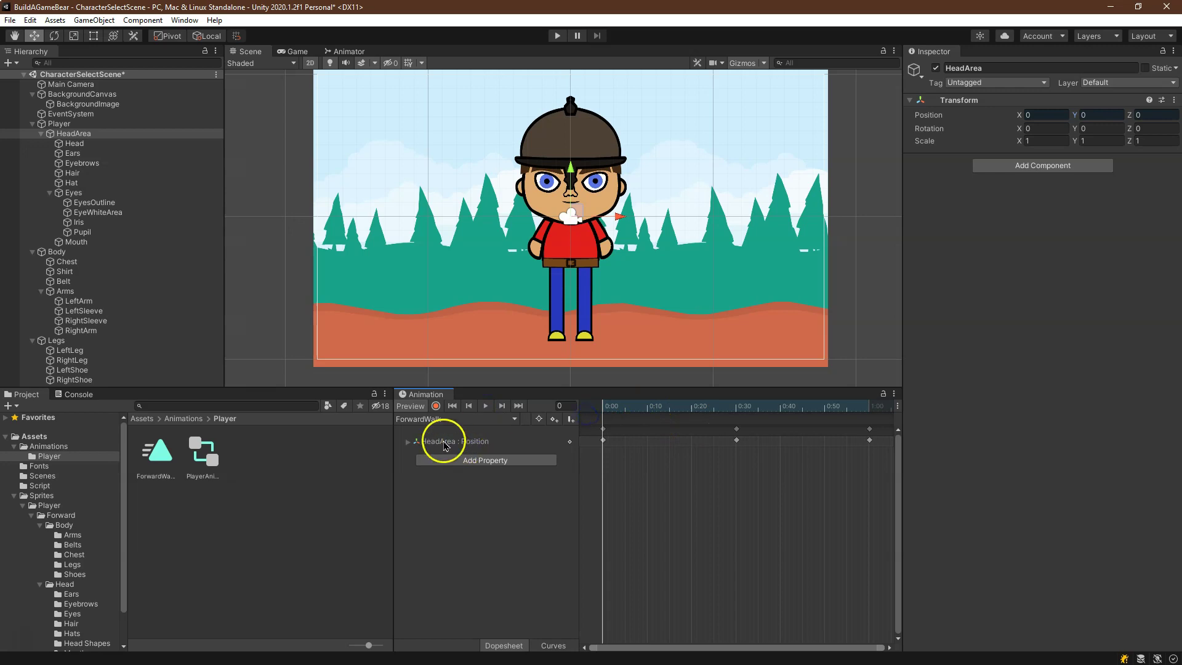
# Nest the Body object under Player in the Hierarchy
pyautogui.click(41, 134)
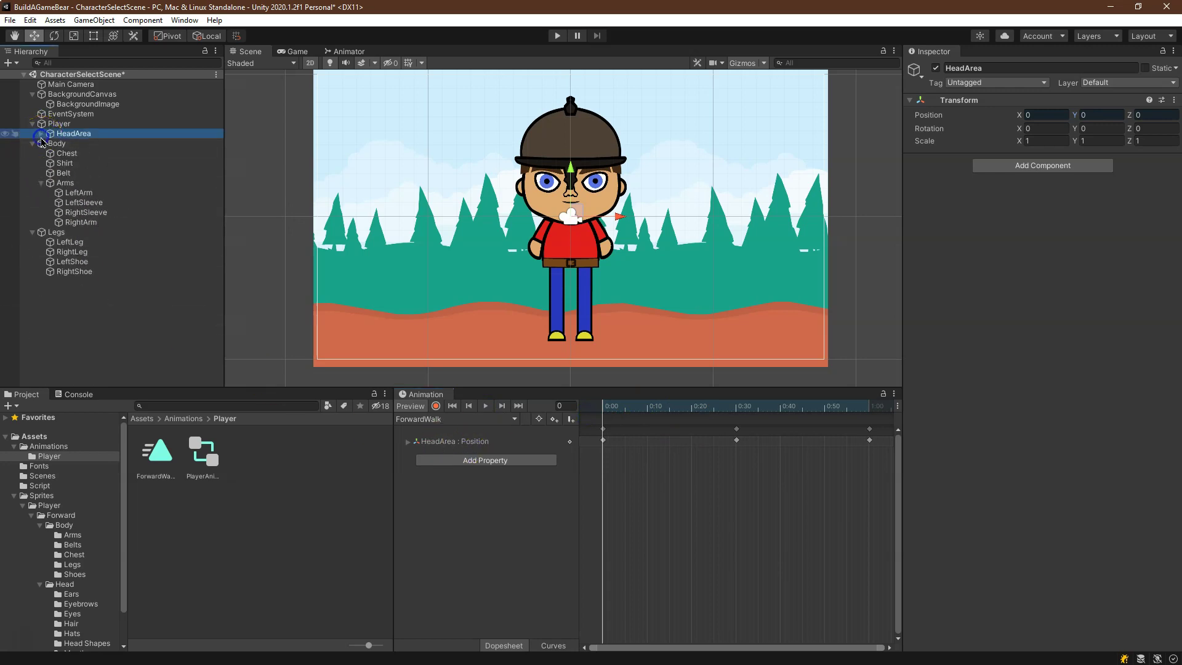
pyautogui.click(61, 144)
pyautogui.click(65, 147)
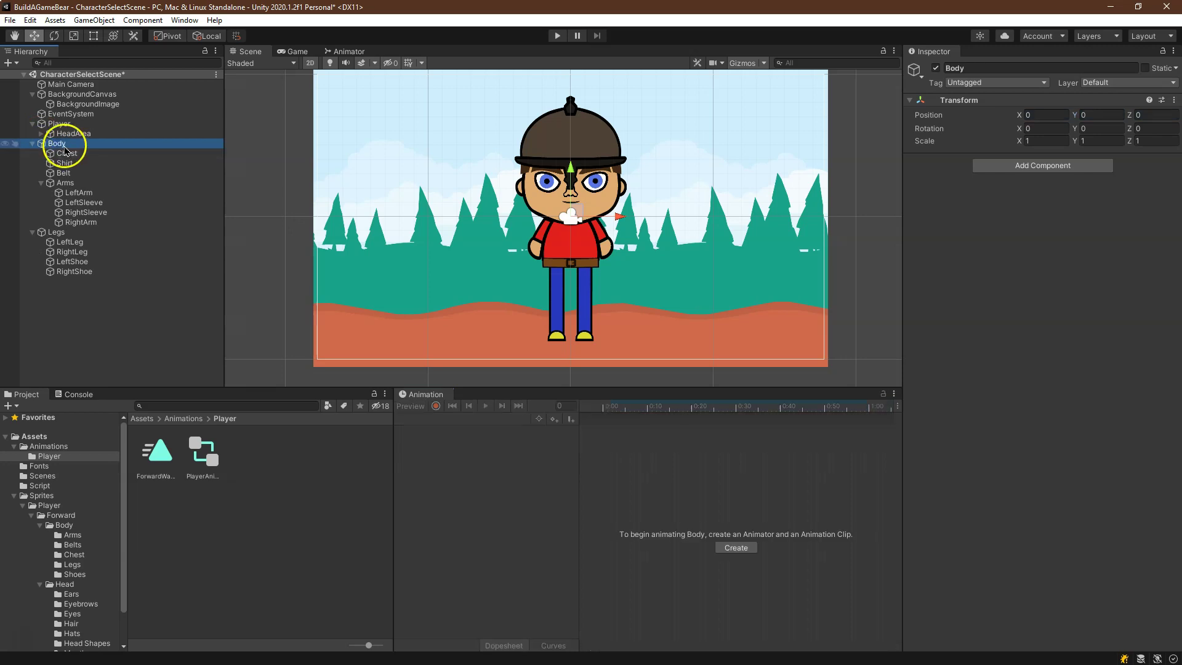
pyautogui.click(58, 124)
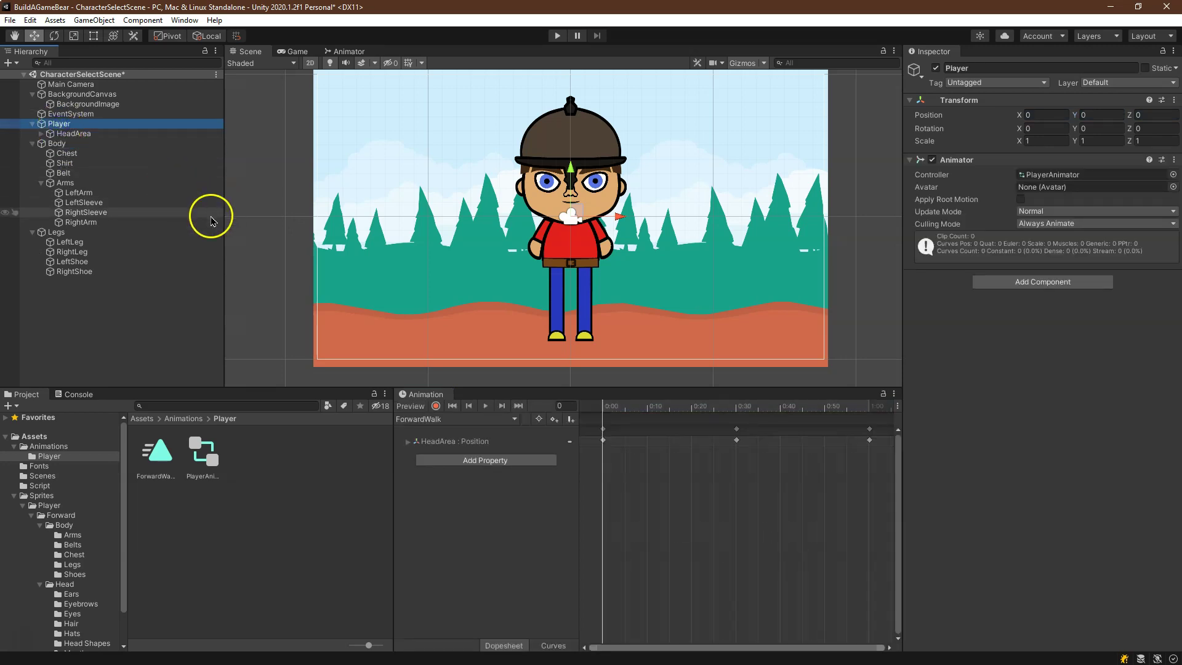
pyautogui.click(498, 461)
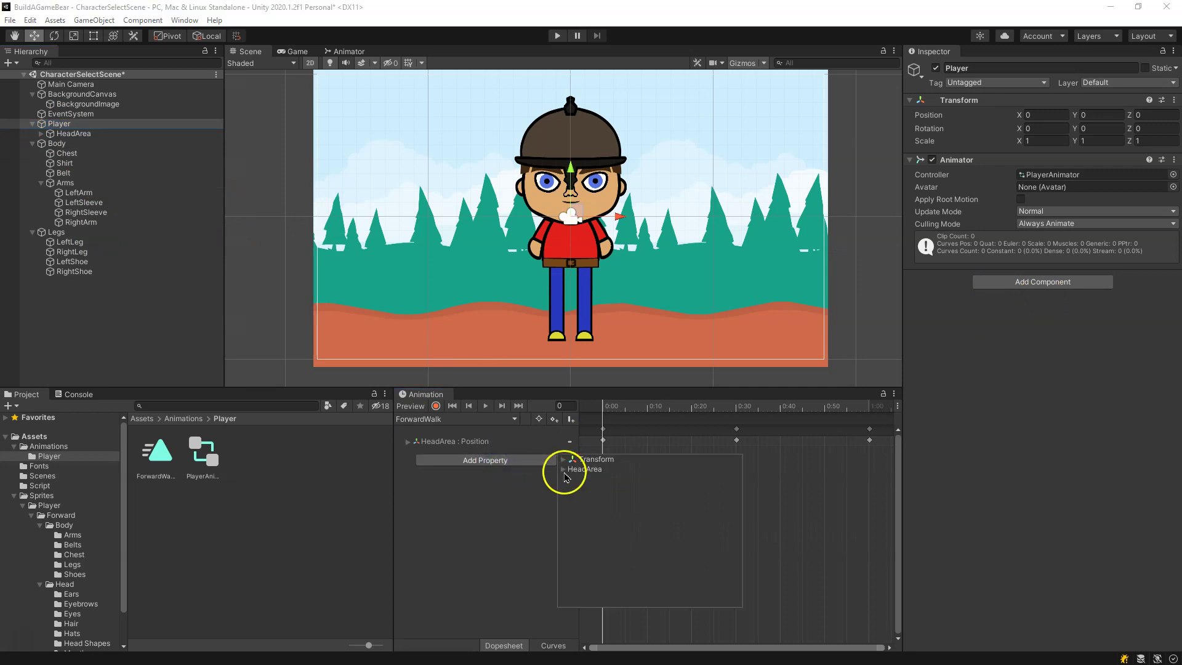
pyautogui.click(56, 144)
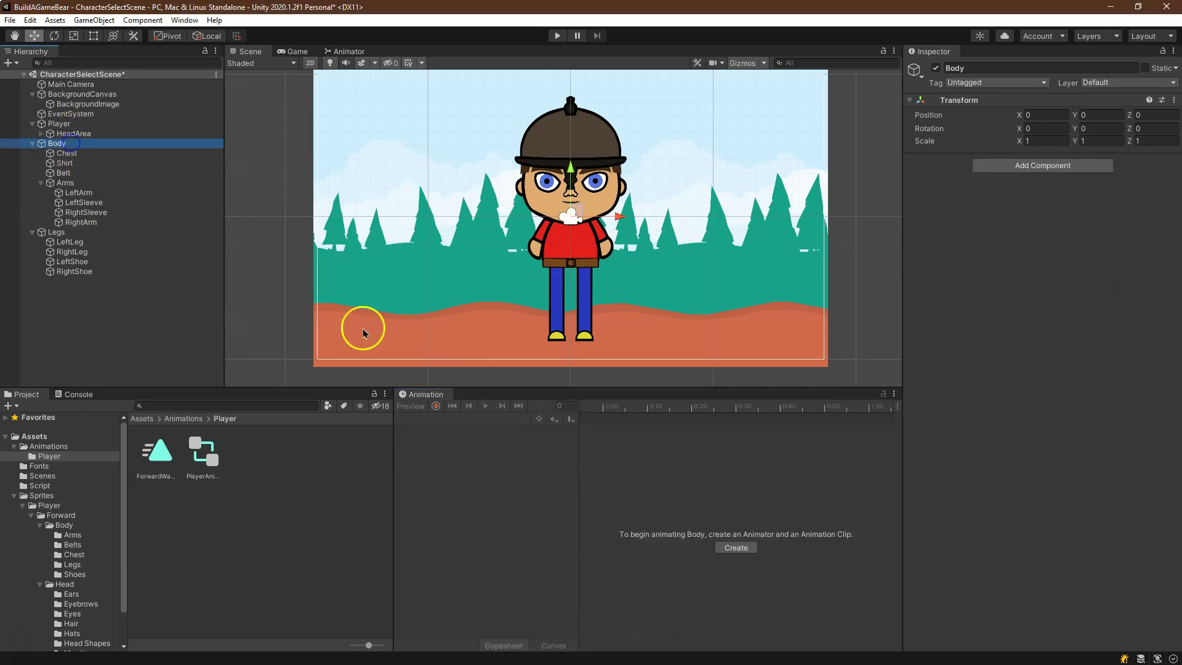
pyautogui.click(86, 124)
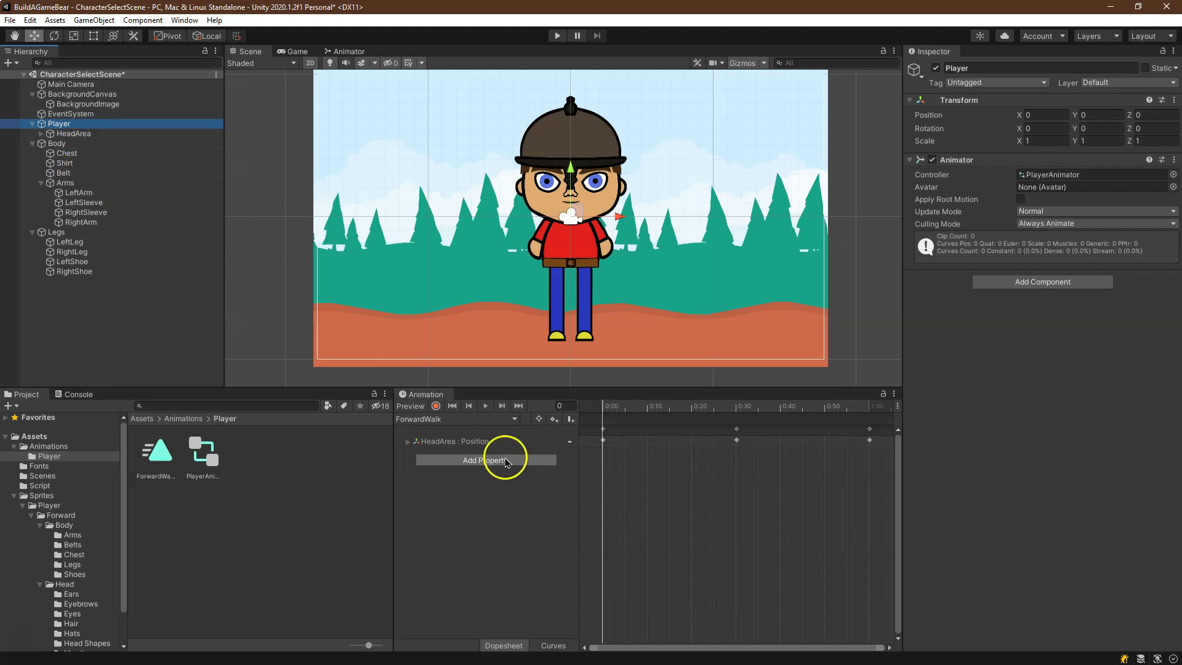
pyautogui.moveTo(61, 143); pyautogui.dragTo(58, 124)
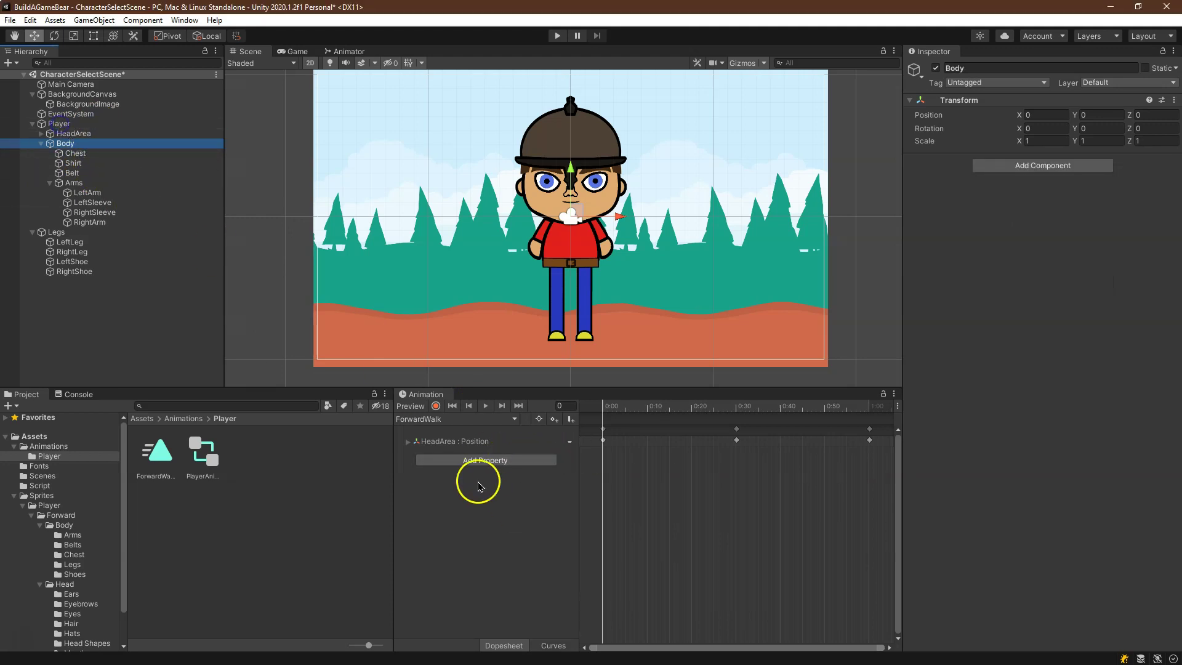
# Add Body's Transform Position as an animated property of ForwardWalk
pyautogui.click(489, 461)
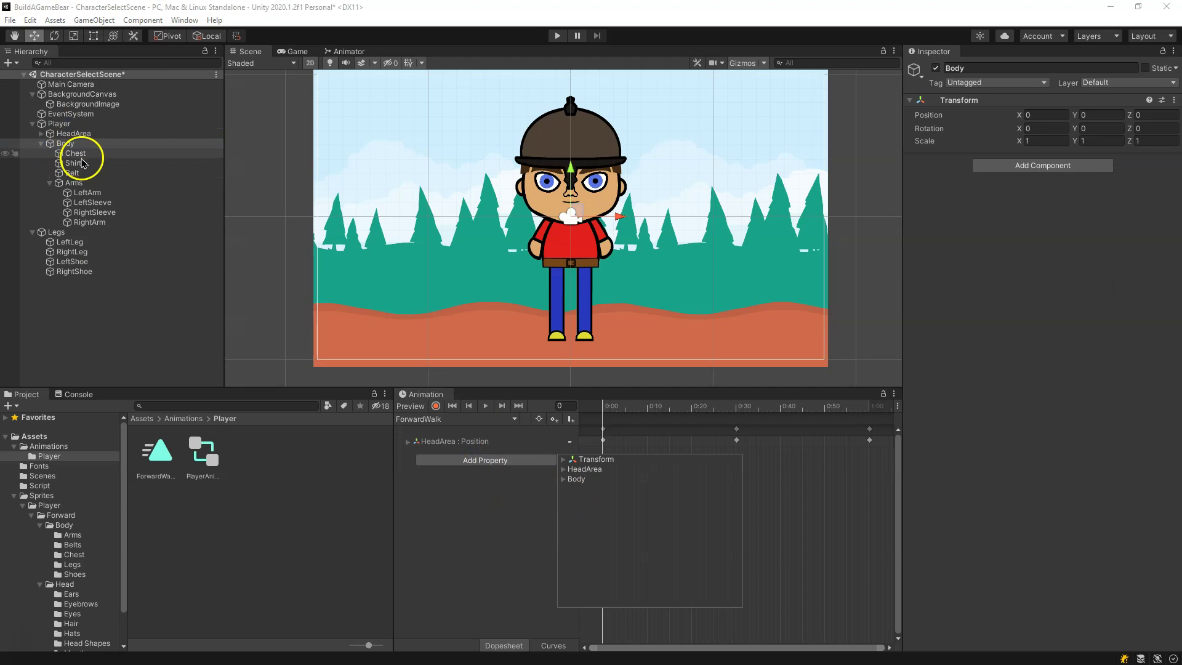
pyautogui.click(34, 125)
pyautogui.click(33, 124)
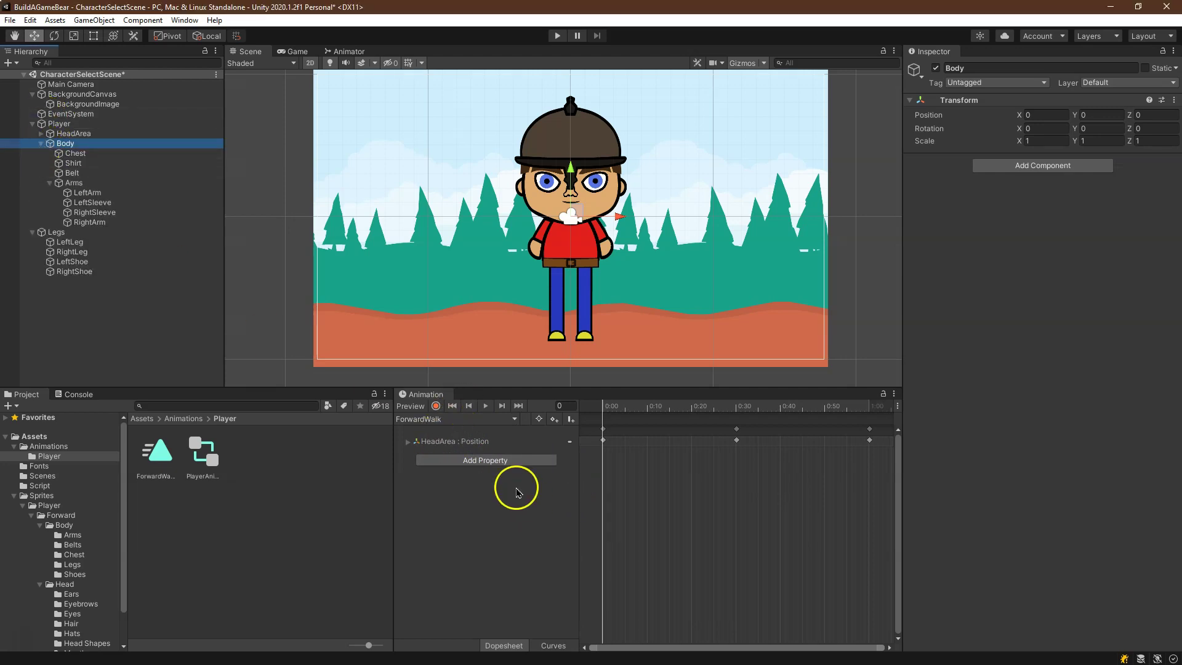
pyautogui.click(512, 461)
pyautogui.click(564, 479)
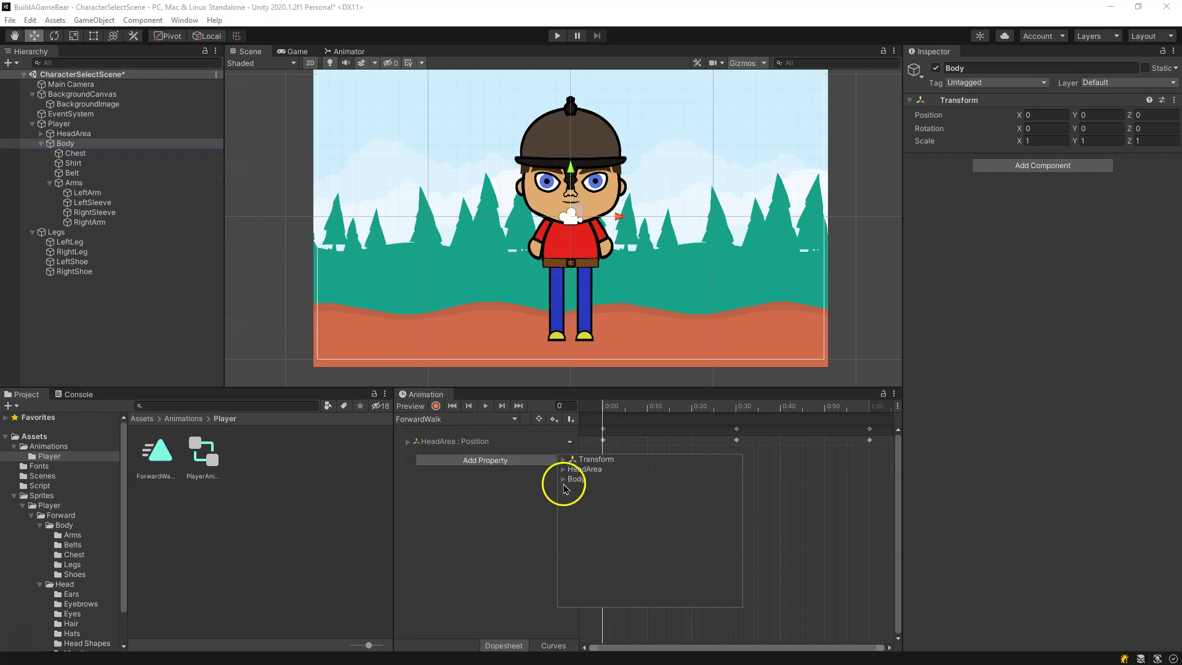
pyautogui.click(573, 500)
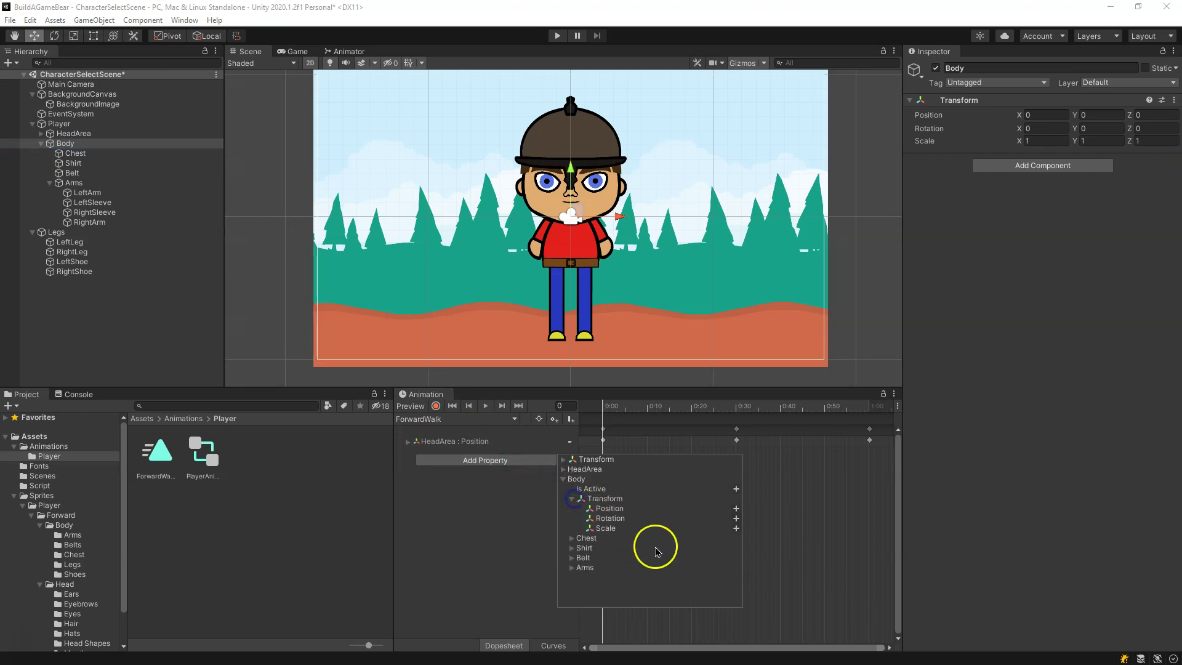
pyautogui.click(739, 509)
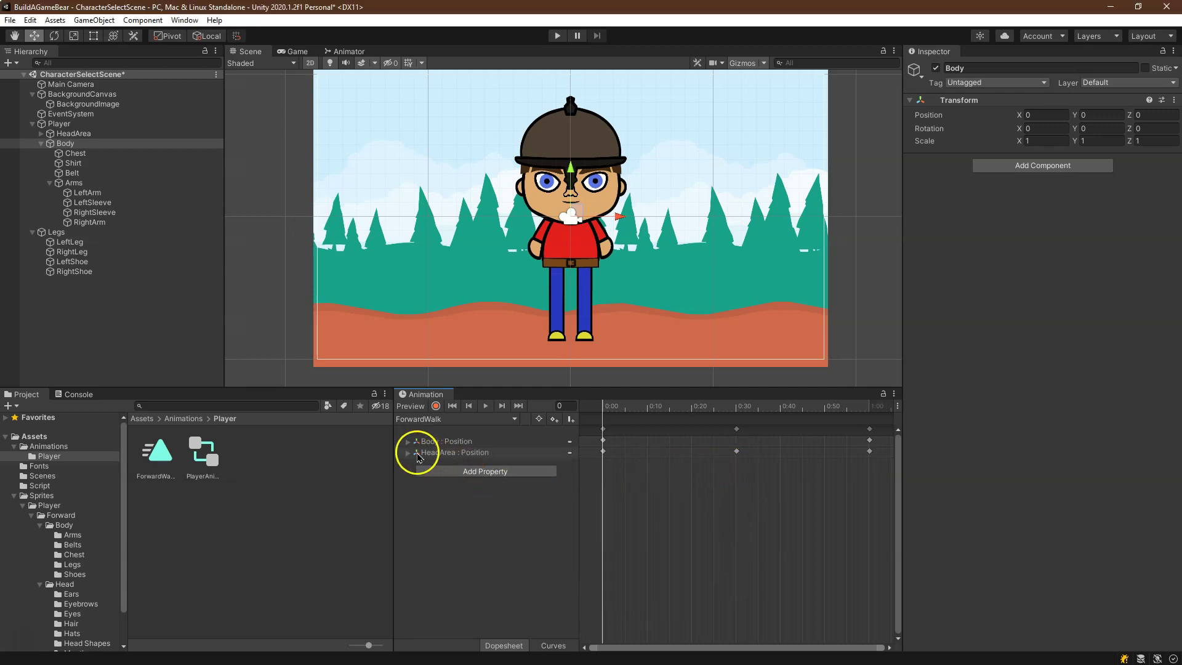
# Record a Body Position Y keyframe of -0.1 at frame 30 and play the clip
pyautogui.click(737, 405)
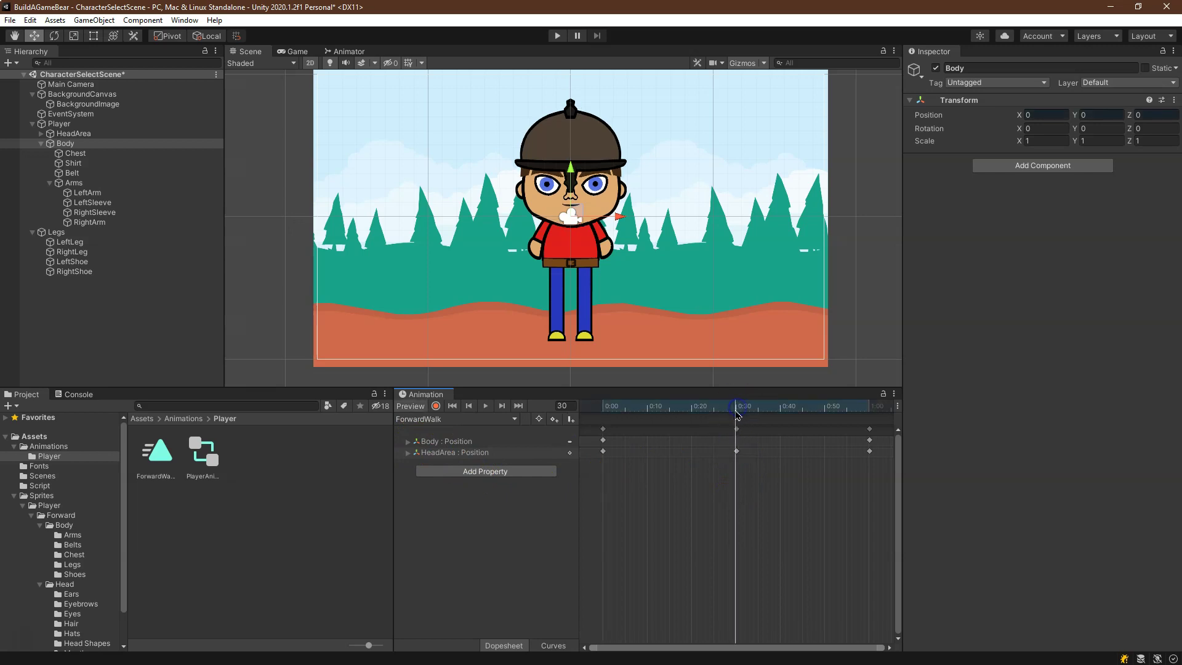
pyautogui.click(436, 406)
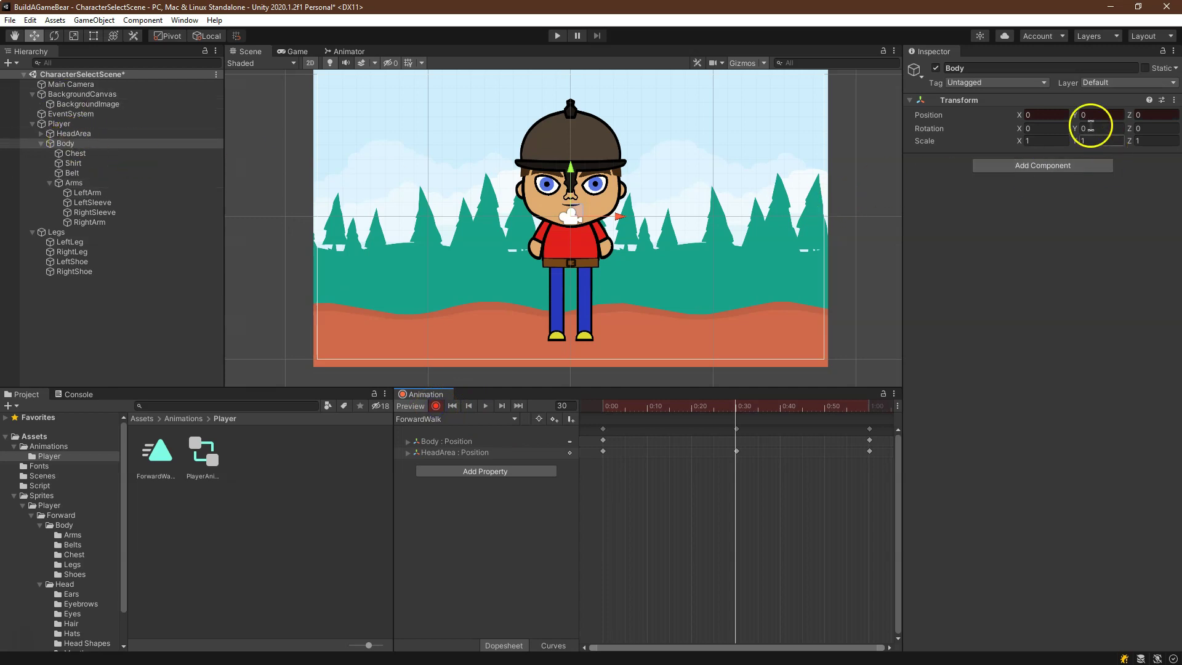
pyautogui.click(1093, 115)
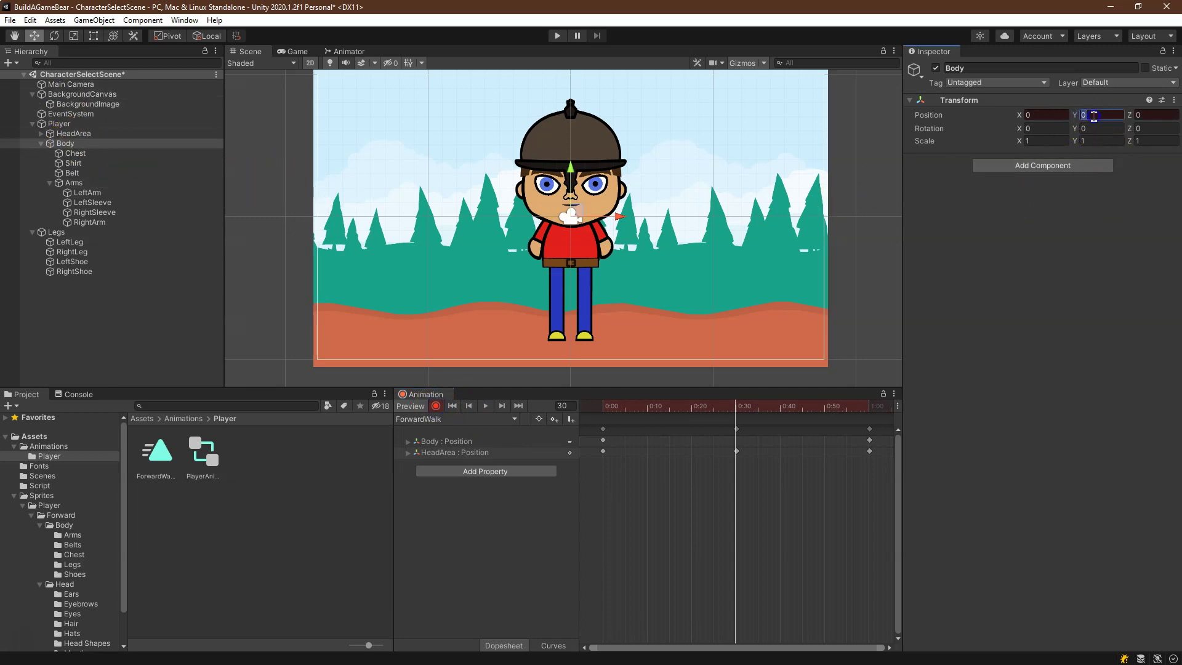
pyautogui.write('-.1')
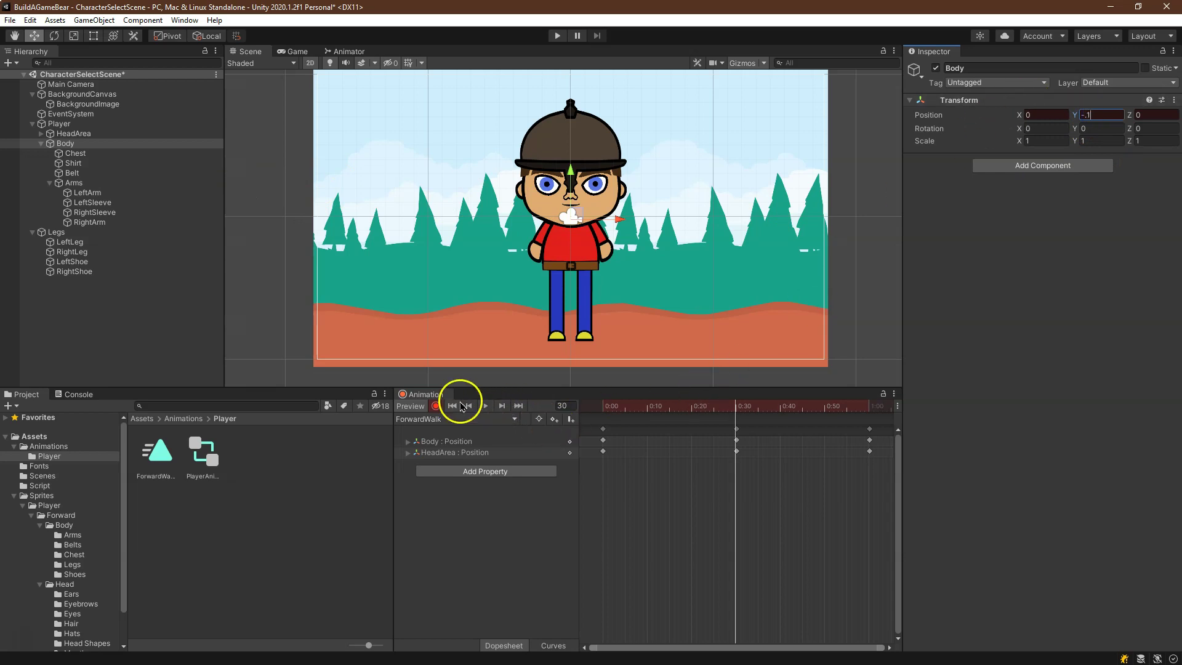
pyautogui.click(486, 406)
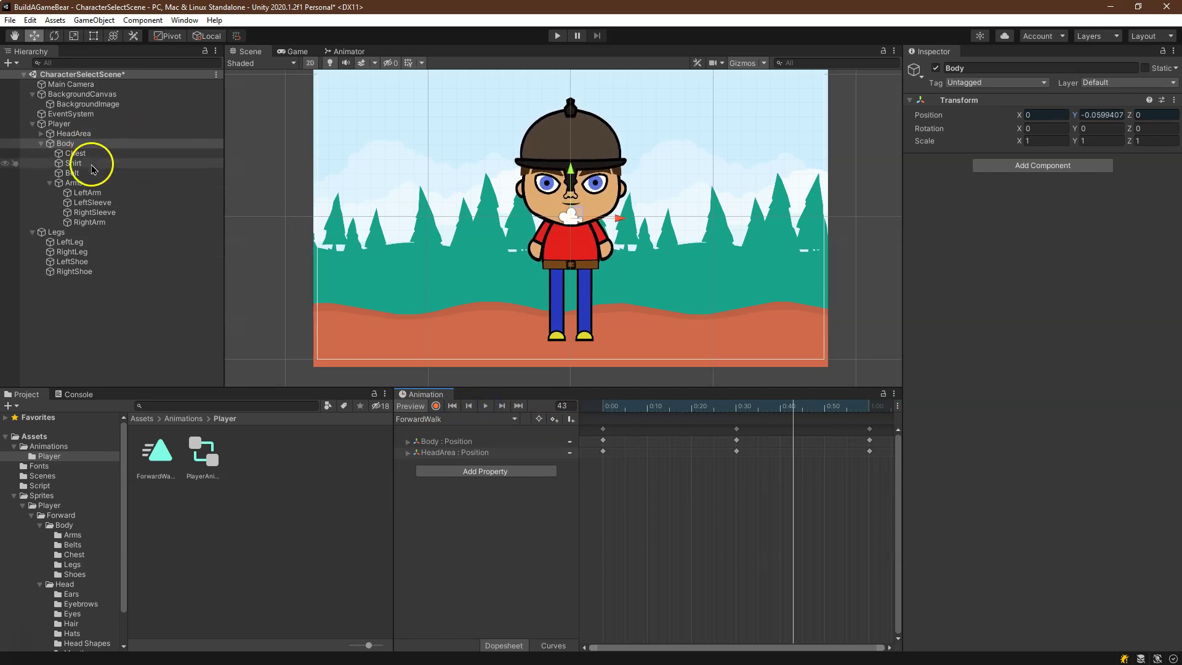
# Re-key HeadArea Position Y to -0.08 at frame 30, preview it, and return to frame 30
pyautogui.click(102, 134)
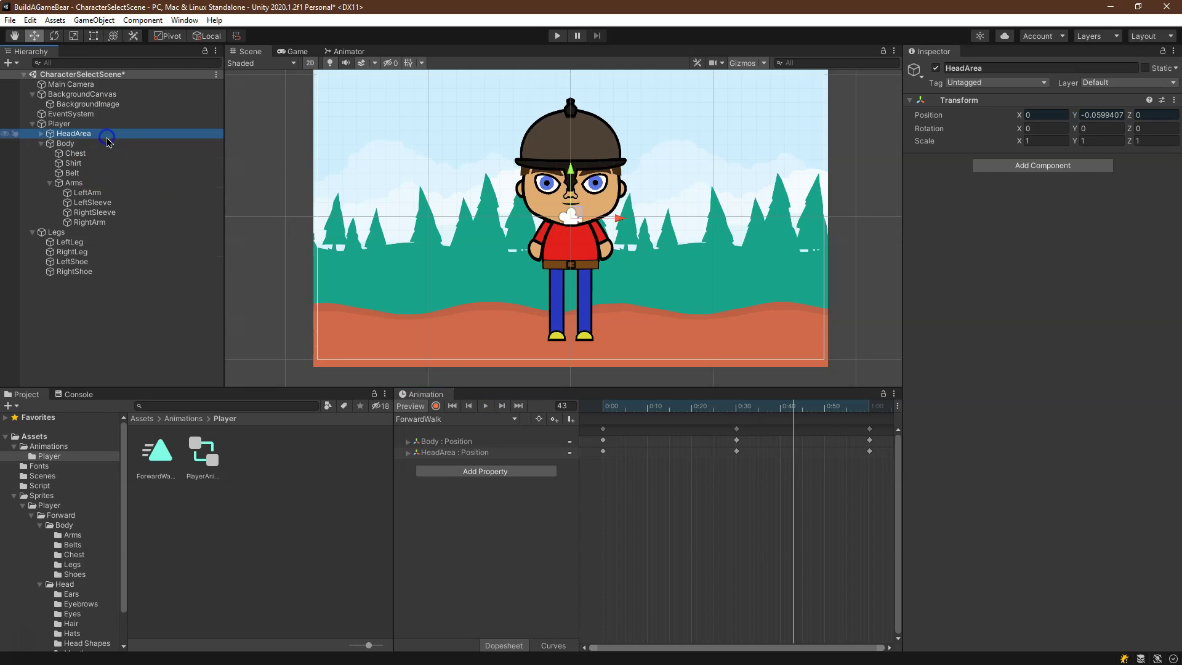
pyautogui.click(738, 413)
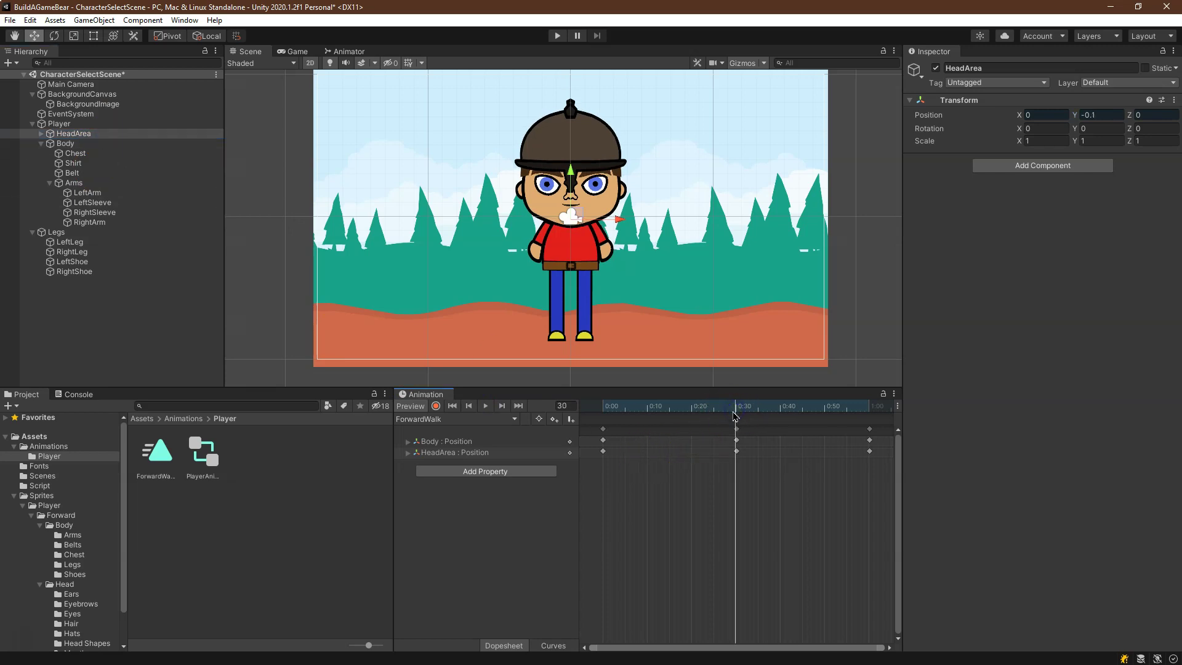
pyautogui.click(436, 406)
pyautogui.click(1101, 115)
pyautogui.write('-.08')
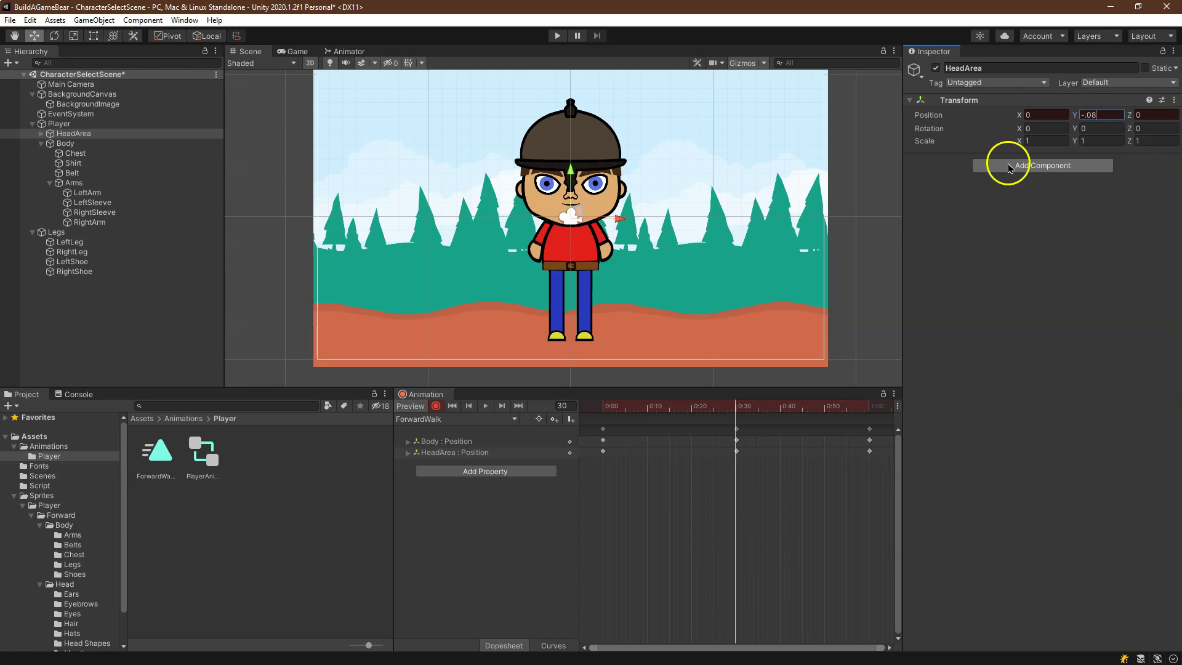
pyautogui.click(437, 406)
pyautogui.click(437, 406)
pyautogui.click(486, 407)
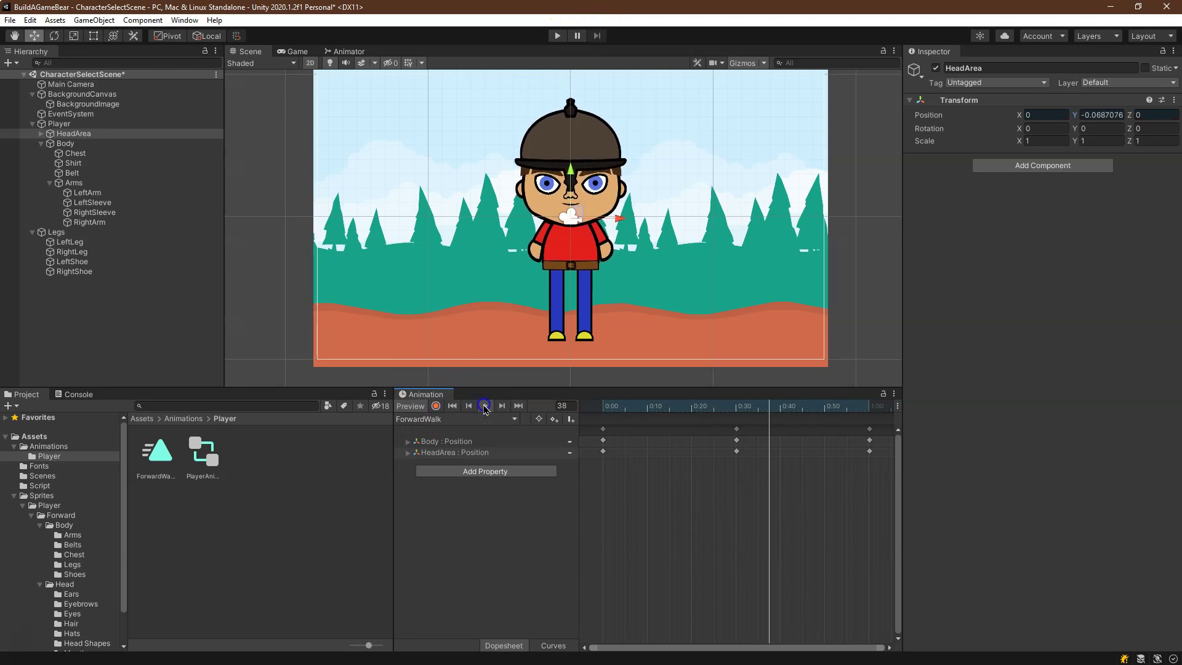
pyautogui.click(832, 405)
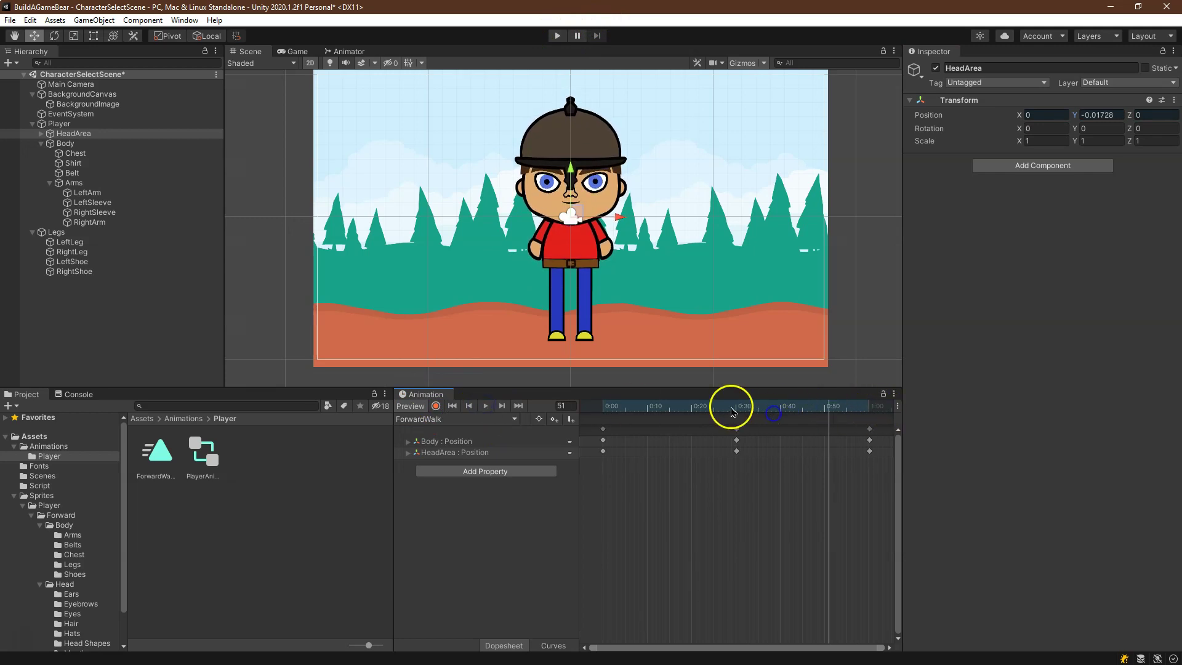
pyautogui.click(734, 408)
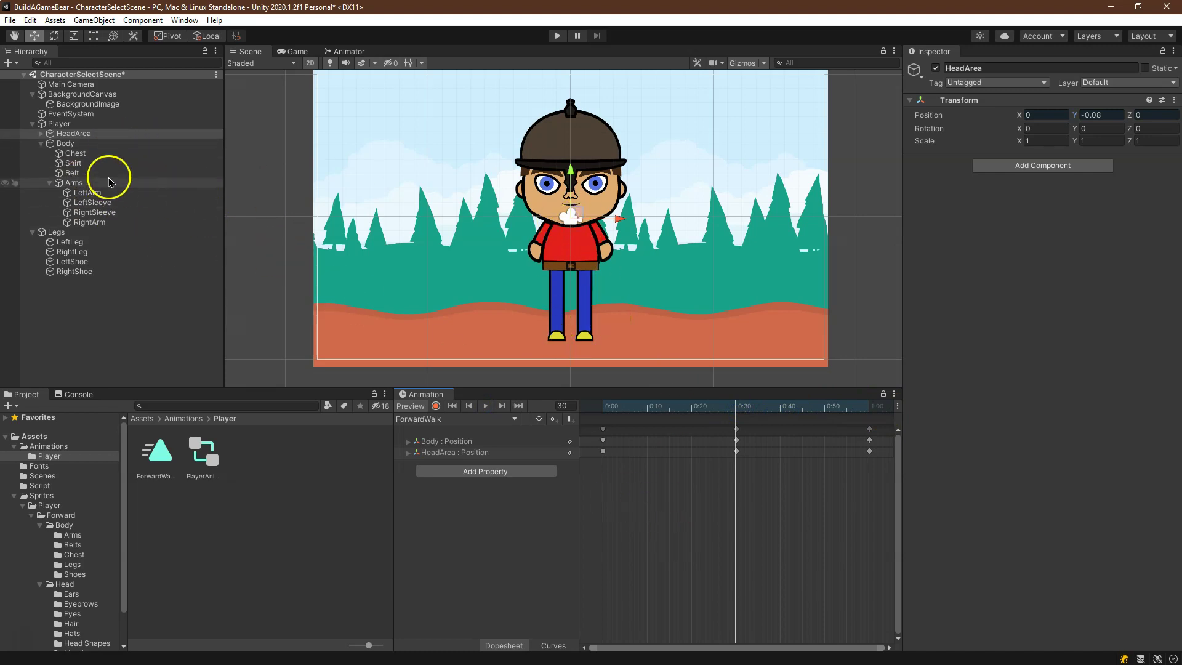
# Select the Arms object in the Hierarchy and choose Rename from its context menu
pyautogui.click(83, 183)
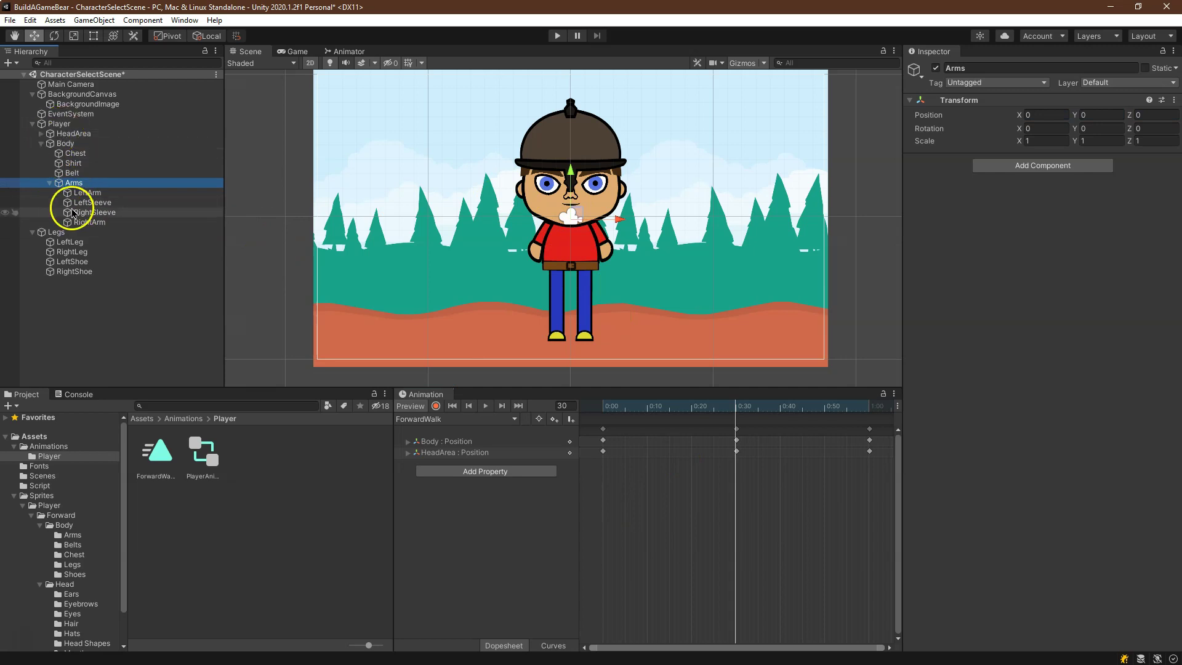
pyautogui.click(50, 183)
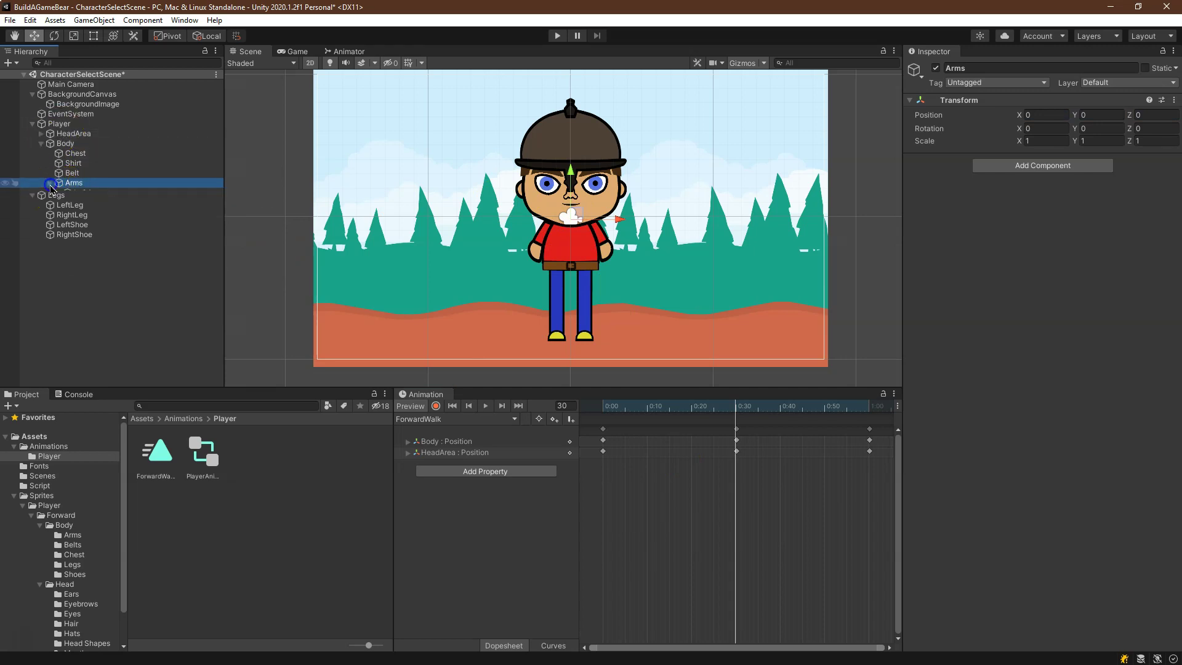
pyautogui.click(450, 472)
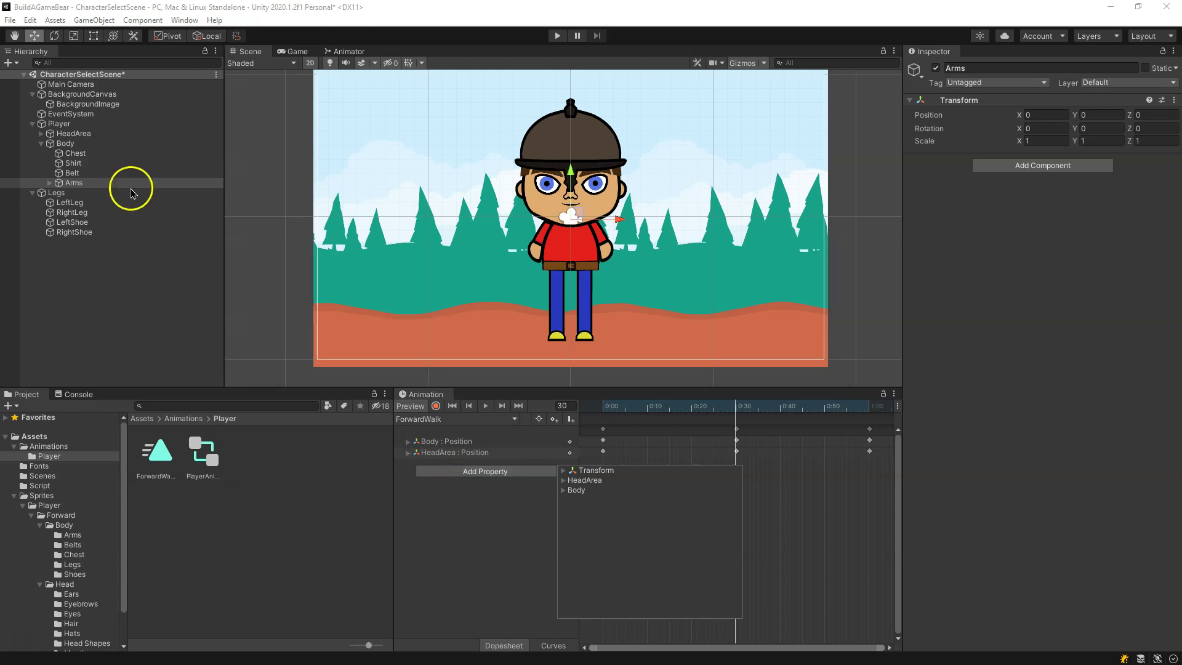
pyautogui.click(49, 190)
pyautogui.click(50, 182)
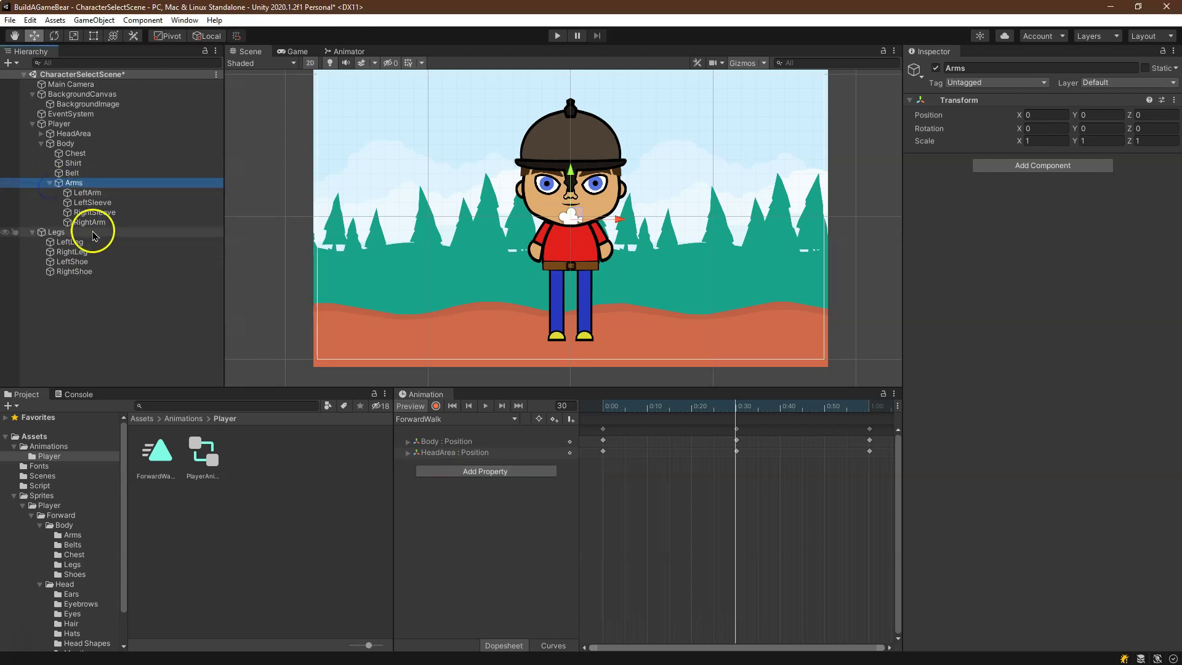
pyautogui.rightClick(70, 185)
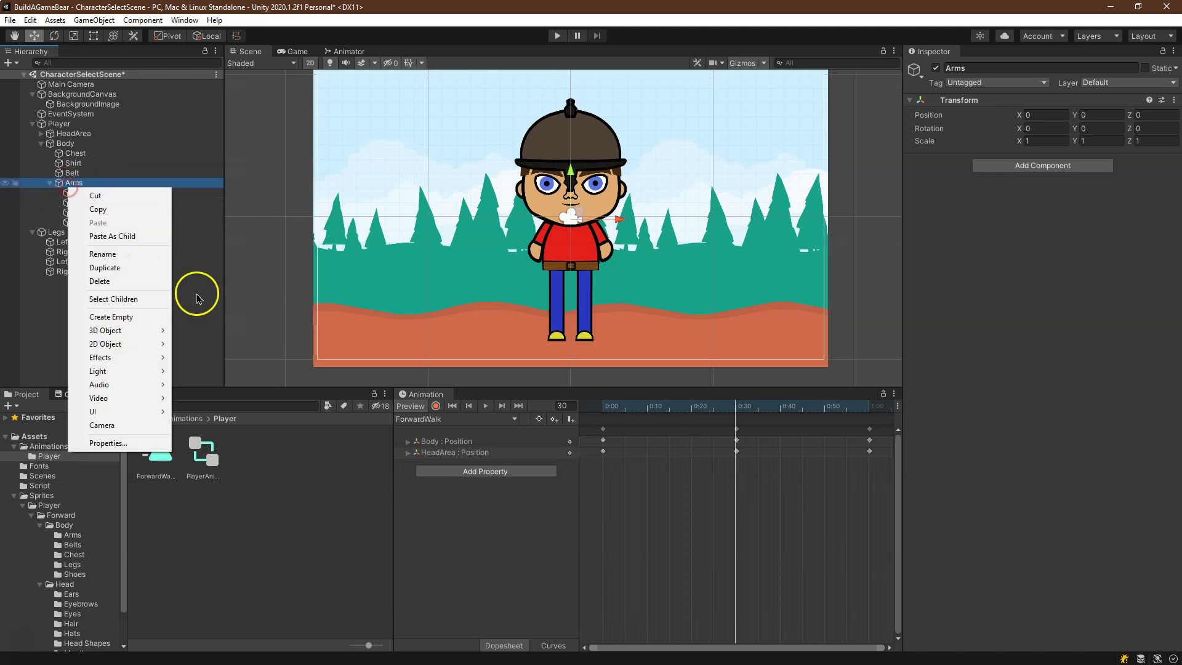
pyautogui.click(118, 259)
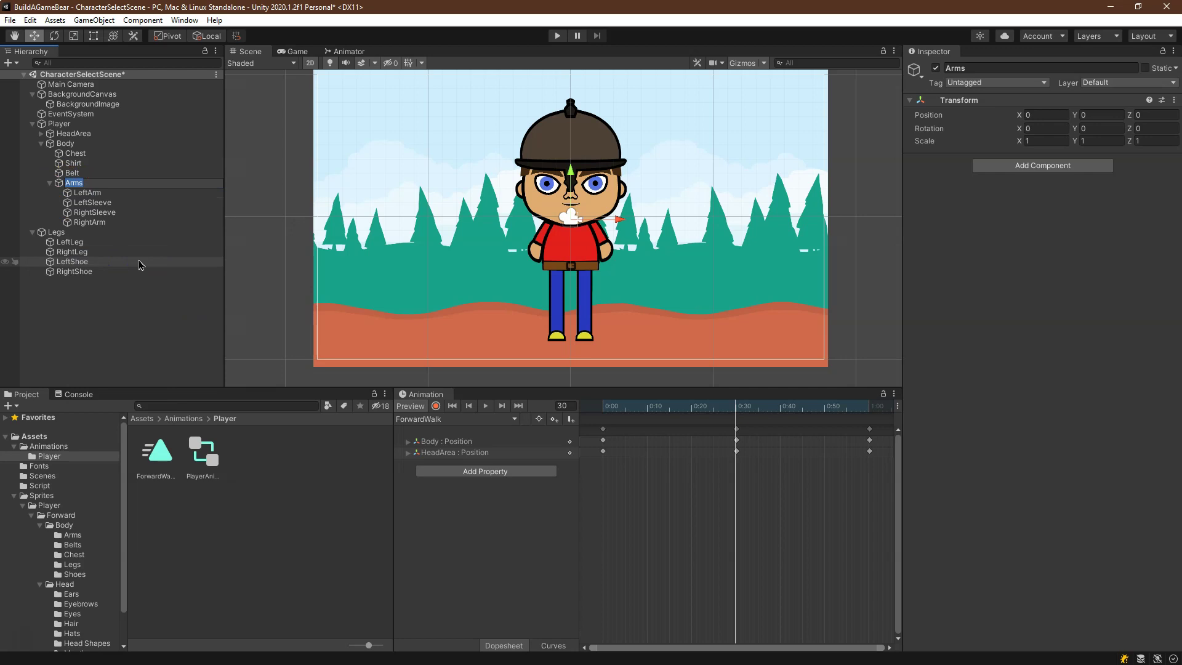
# Rename Arms to LeftArm and create an empty object named RightArm under Body
pyautogui.write('LeftArm')
pyautogui.press('Return')
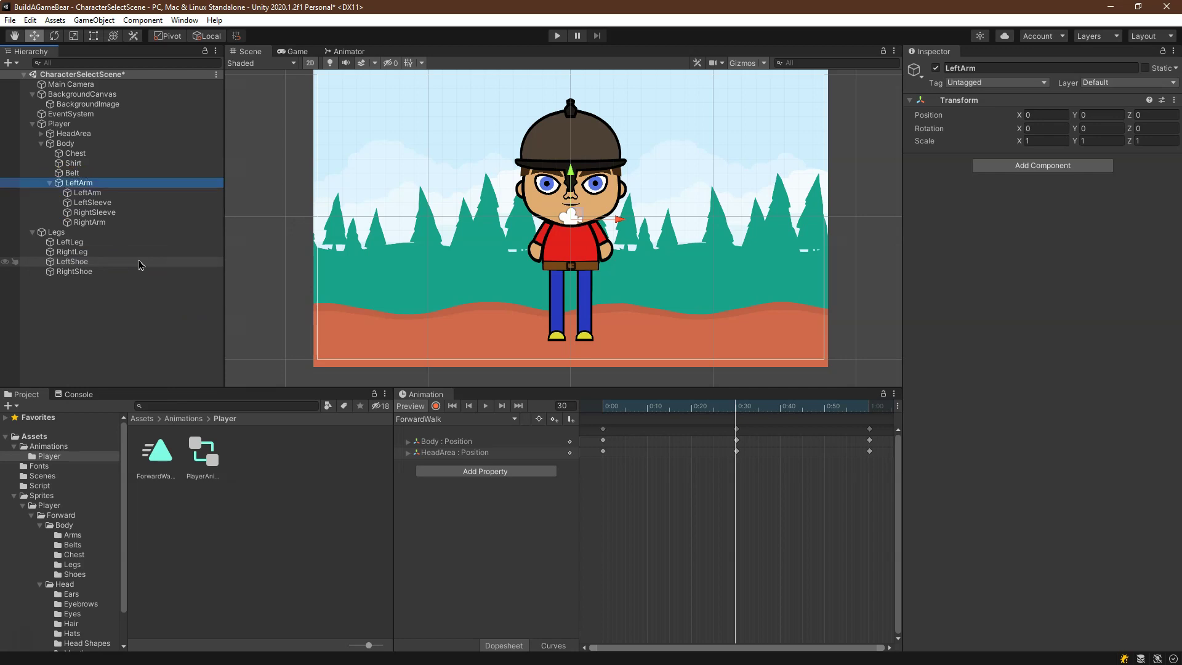
pyautogui.rightClick(59, 146)
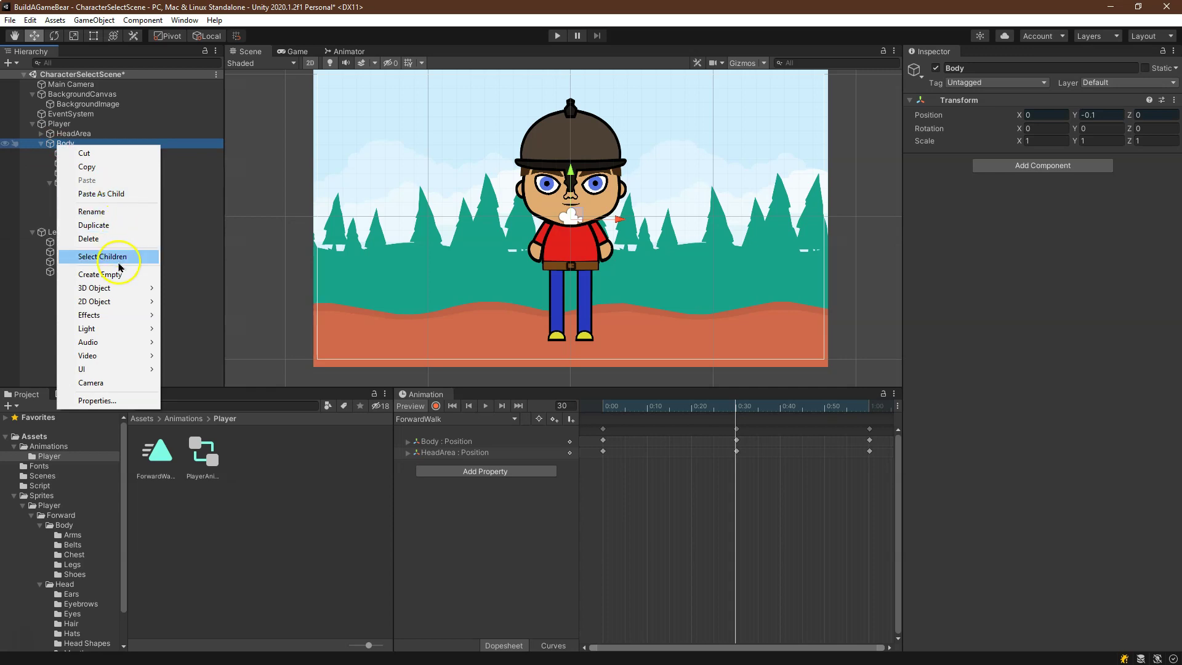
pyautogui.click(99, 274)
pyautogui.write('RightArm')
pyautogui.press('Return')
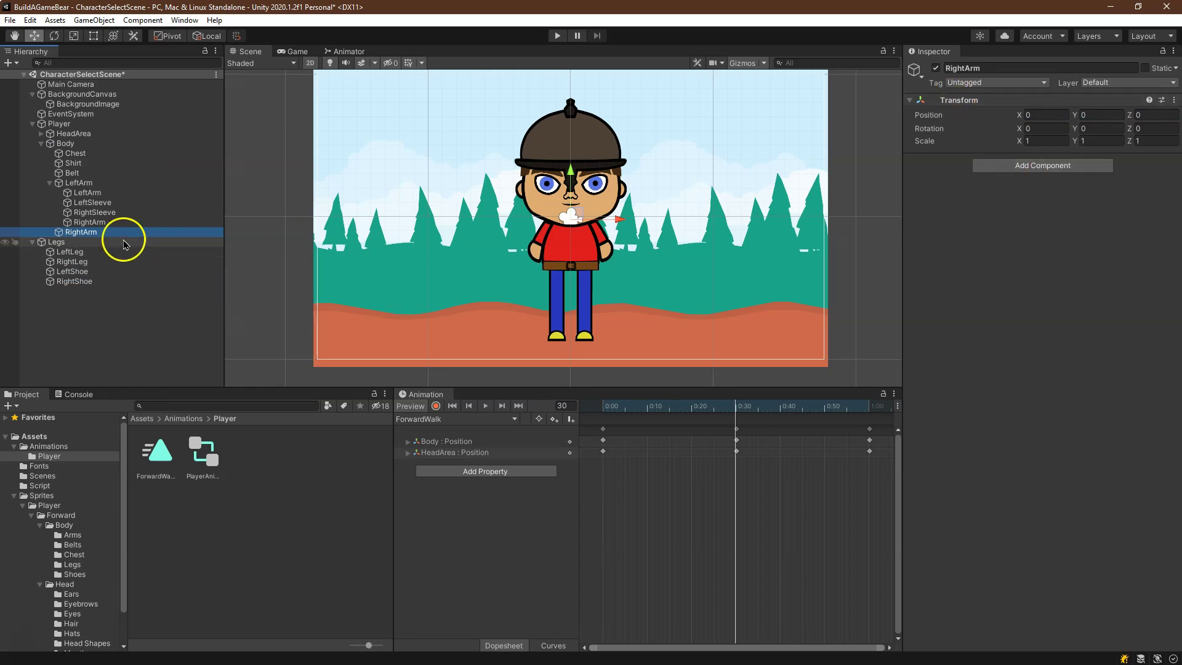
# Move RightSleeve and RightArm into the new RightArm group, then select LeftArm
pyautogui.click(94, 212)
pyautogui.keyDown('shift'); pyautogui.click(89, 222); pyautogui.keyUp('shift')
pyautogui.moveTo(94, 214); pyautogui.dragTo(86, 232)
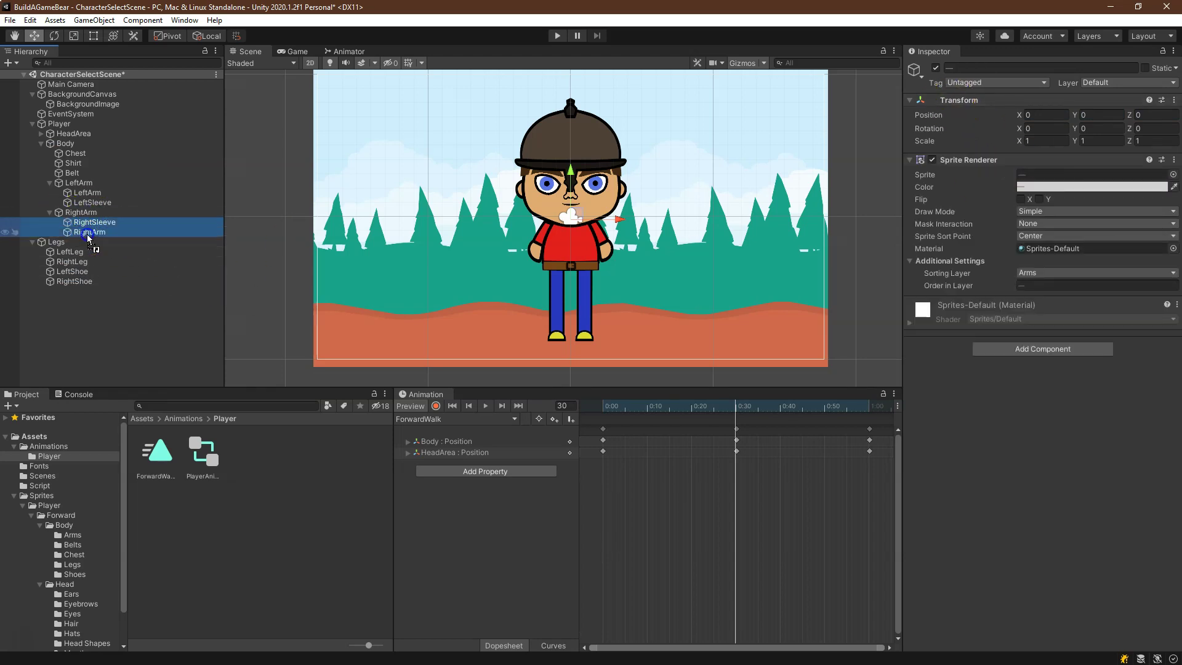
pyautogui.click(93, 184)
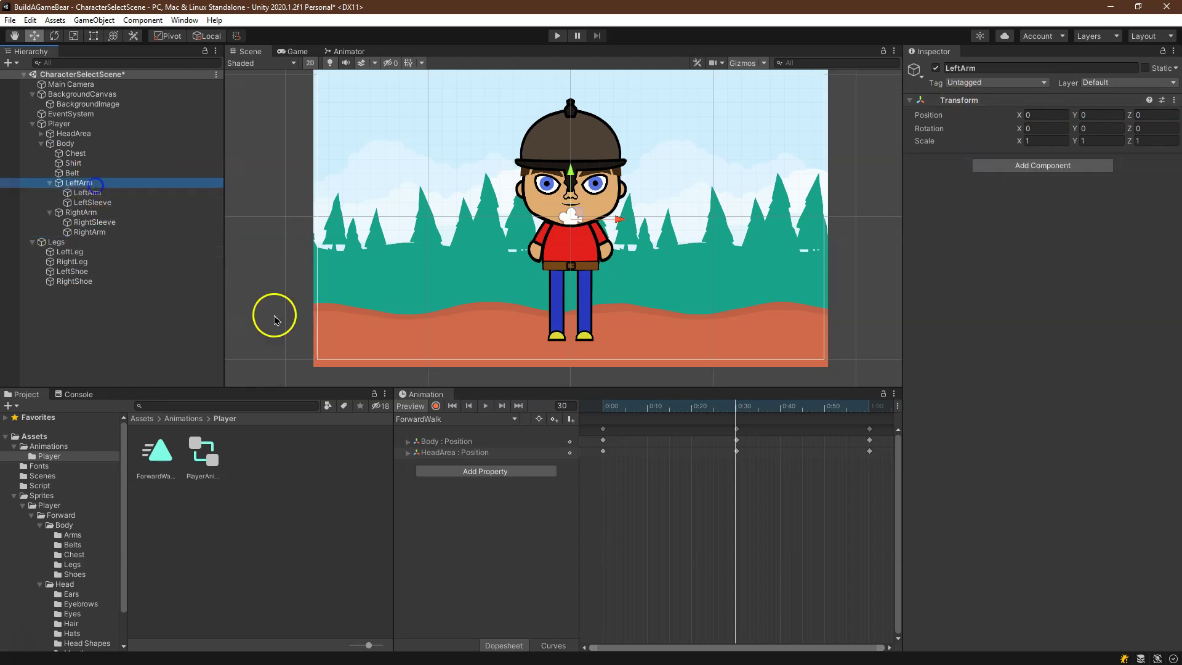
# Add a Body > LeftArm > Transform Rotation track to ForwardWalk through Add Property
pyautogui.click(506, 473)
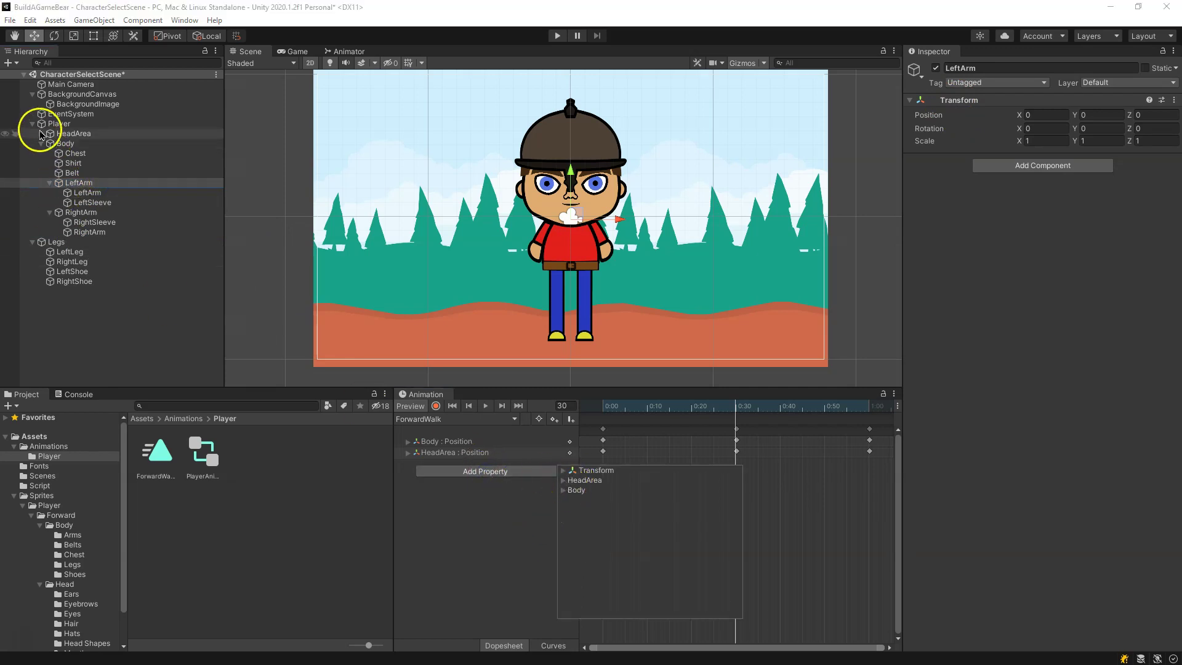
pyautogui.click(501, 554)
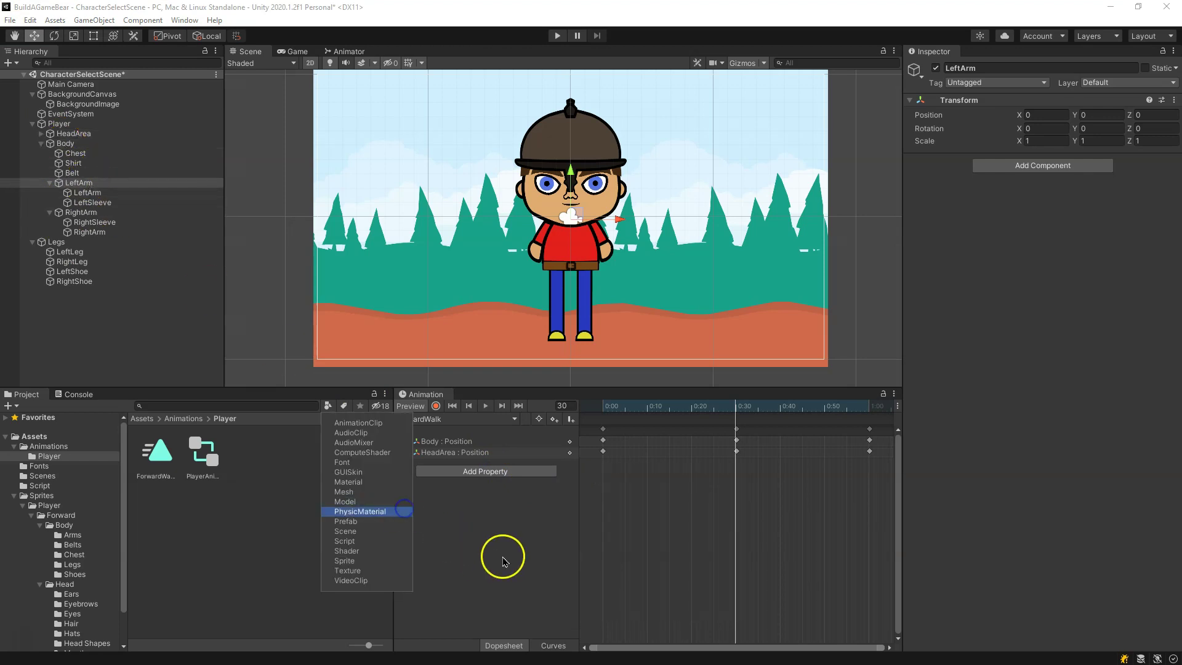
pyautogui.click(438, 475)
pyautogui.click(566, 491)
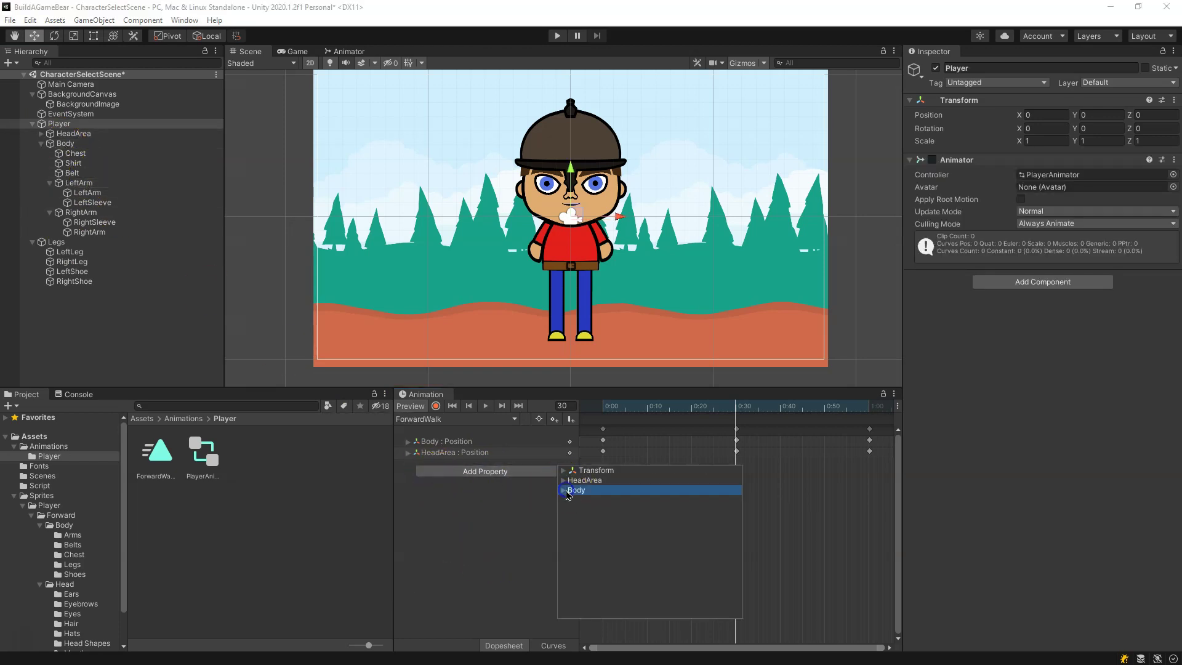
pyautogui.click(564, 491)
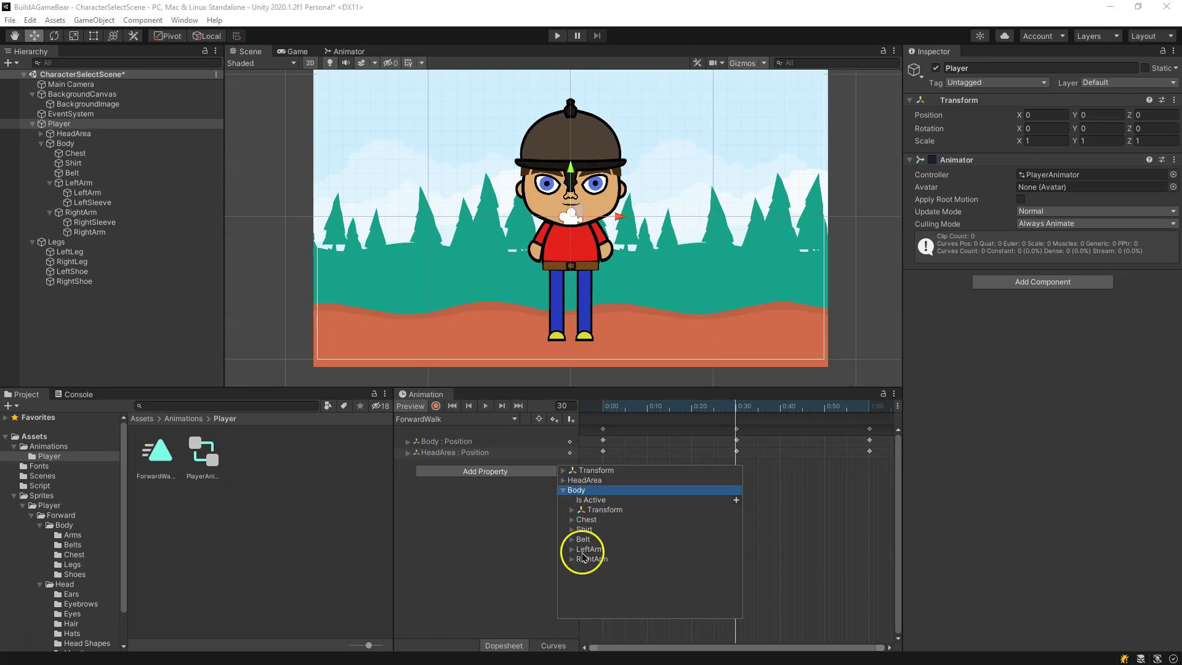
pyautogui.click(572, 550)
pyautogui.click(574, 550)
pyautogui.click(581, 570)
pyautogui.click(621, 578)
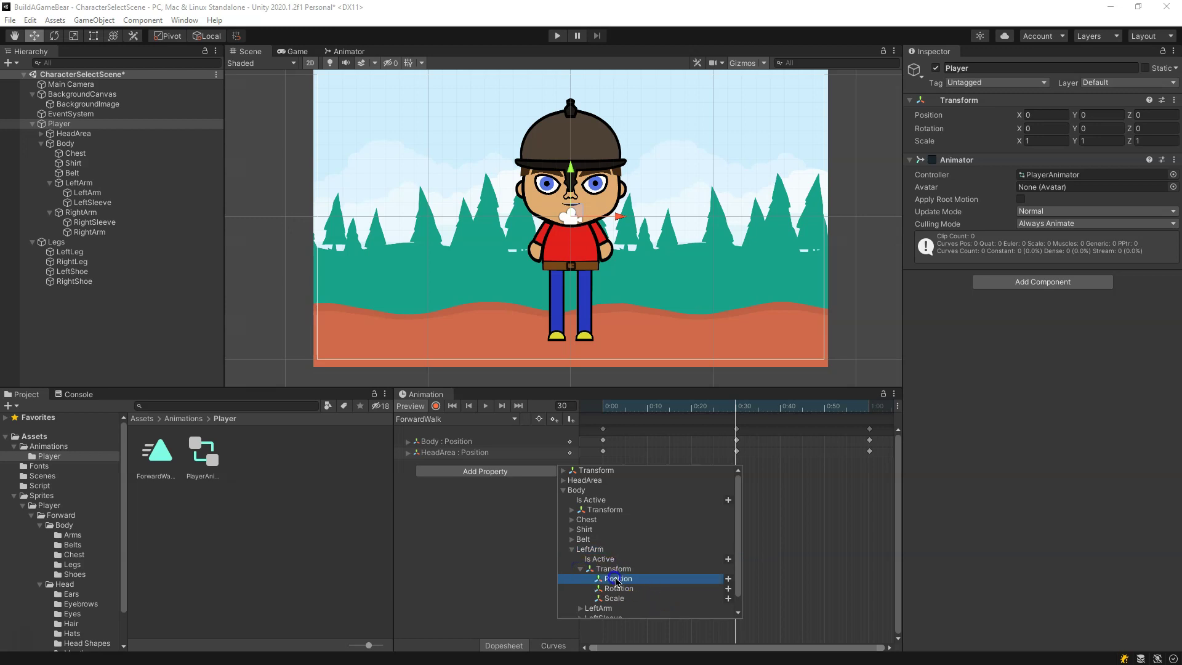
pyautogui.click(729, 589)
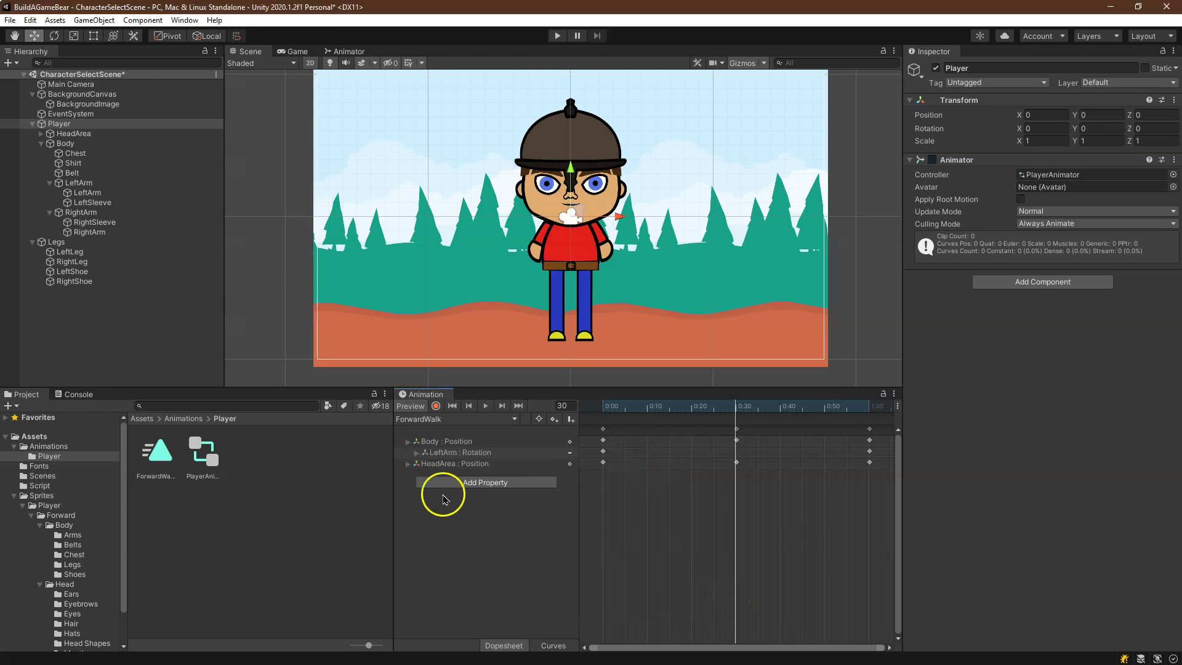
# Select the LeftArm track, turn on Record and rotate the left arm slightly with the Rotate tool
pyautogui.click(484, 454)
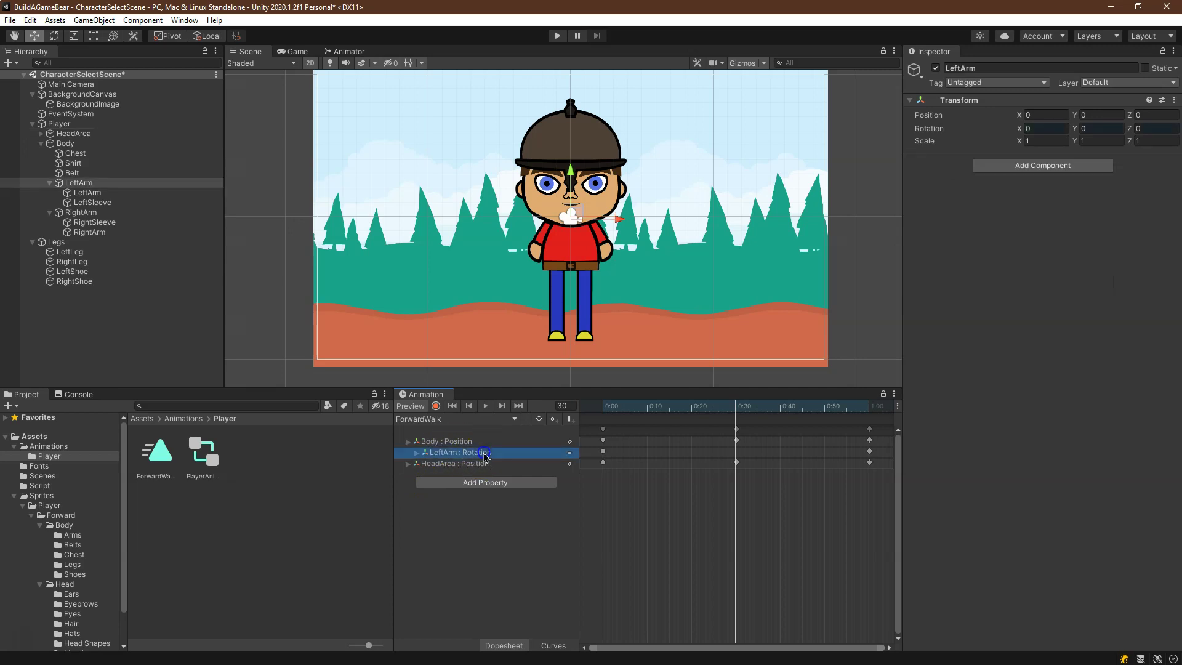
pyautogui.click(436, 406)
pyautogui.click(54, 36)
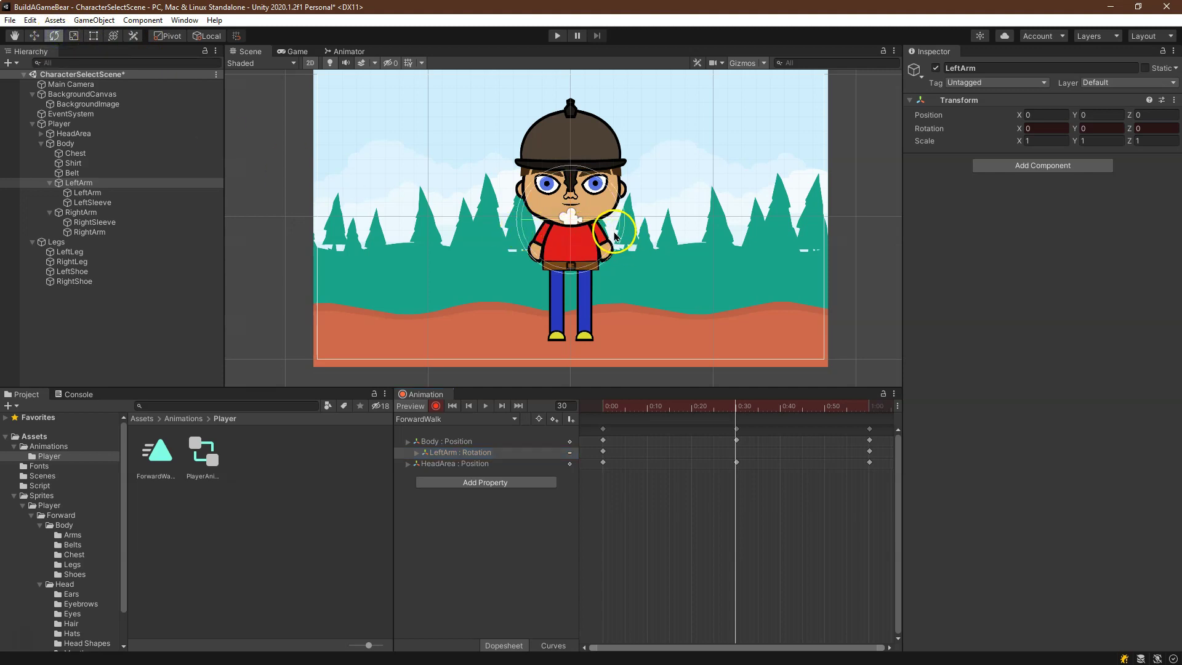
pyautogui.moveTo(616, 241); pyautogui.dragTo(613, 246)
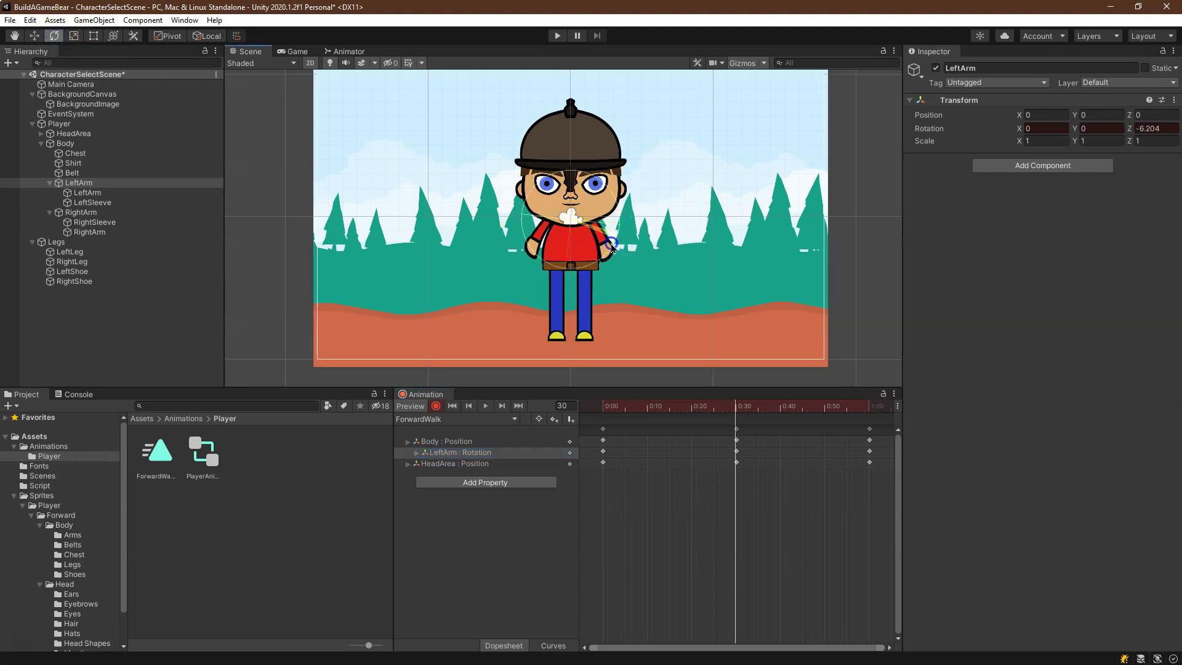
# Enter 3 as LeftArm's Inspector Rotation Z value, then stop recording
pyautogui.click(1173, 131)
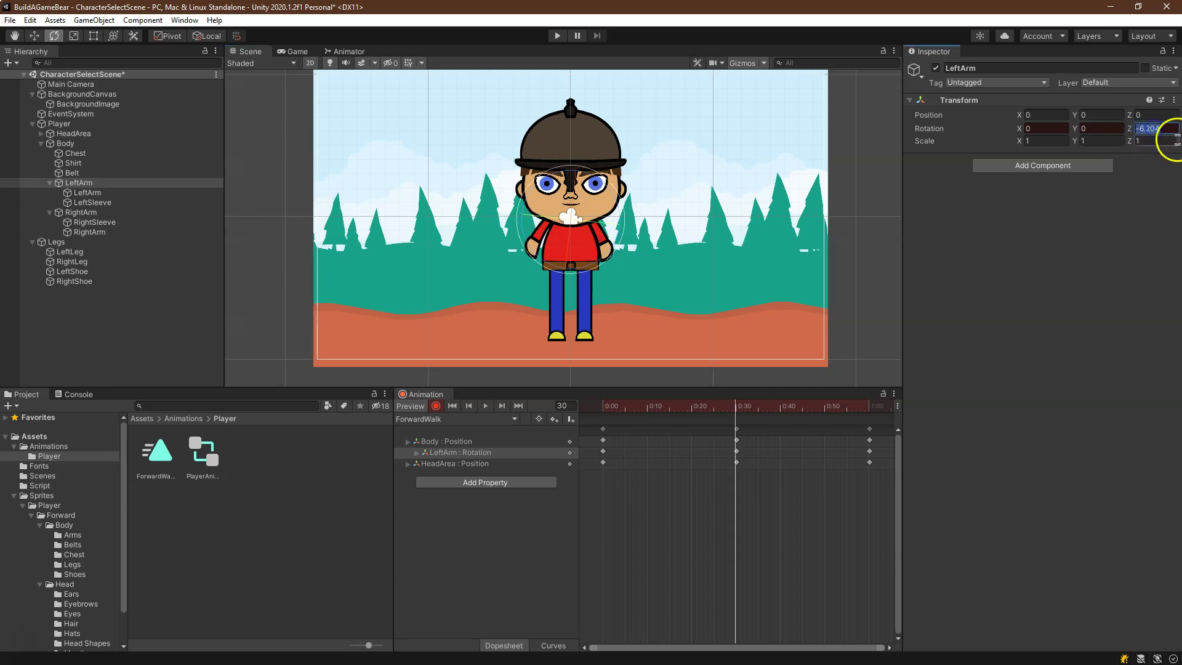
pyautogui.write('1')
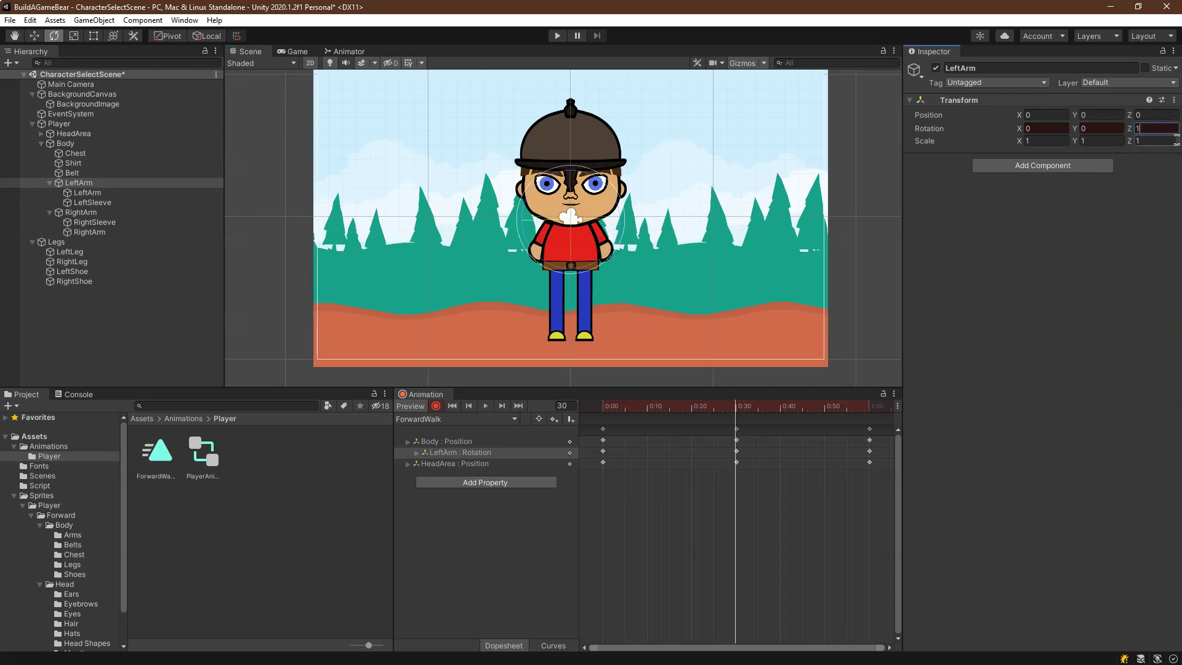
pyautogui.press('BackSpace')
pyautogui.write('2')
pyautogui.press('BackSpace')
pyautogui.write('4')
pyautogui.press('BackSpace')
pyautogui.write('3')
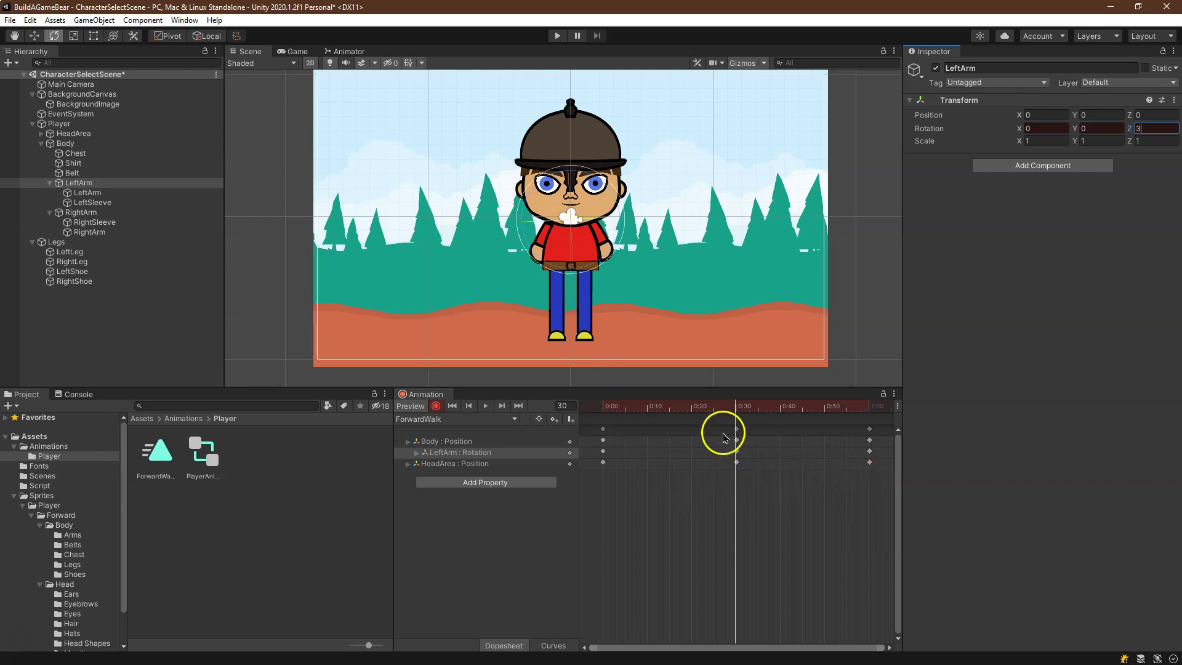
pyautogui.click(435, 406)
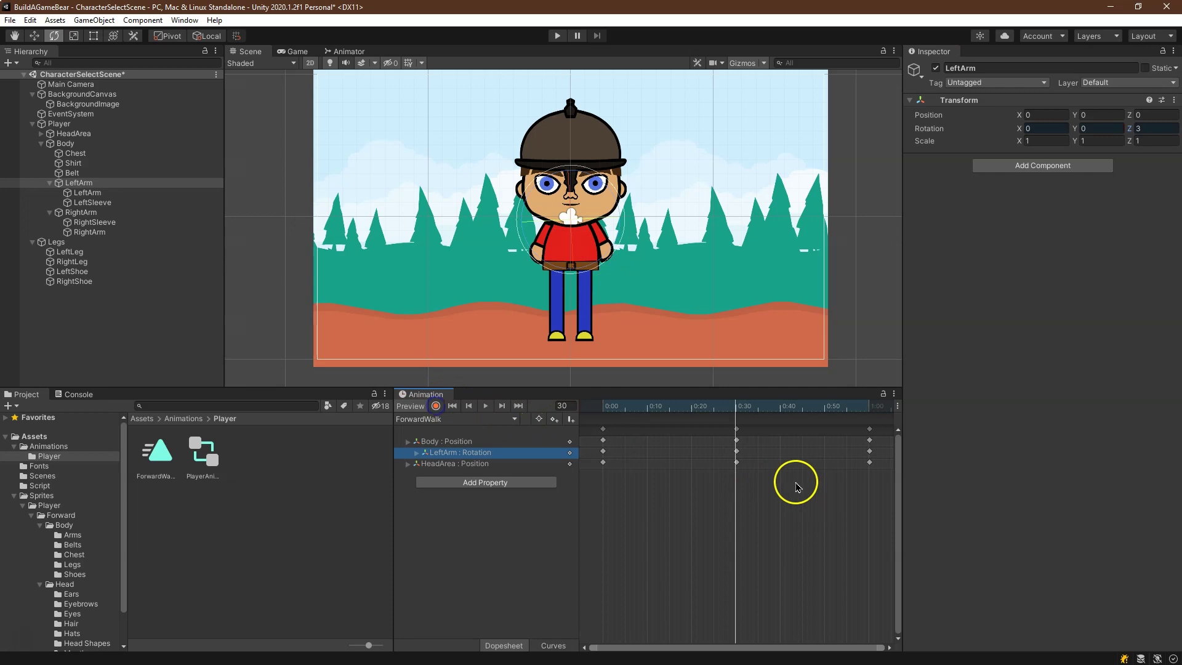
# Delete the frame-30 LeftArm rotation key and record Rotation Z = 3 at frame 15
pyautogui.click(737, 452)
pyautogui.press('Delete')
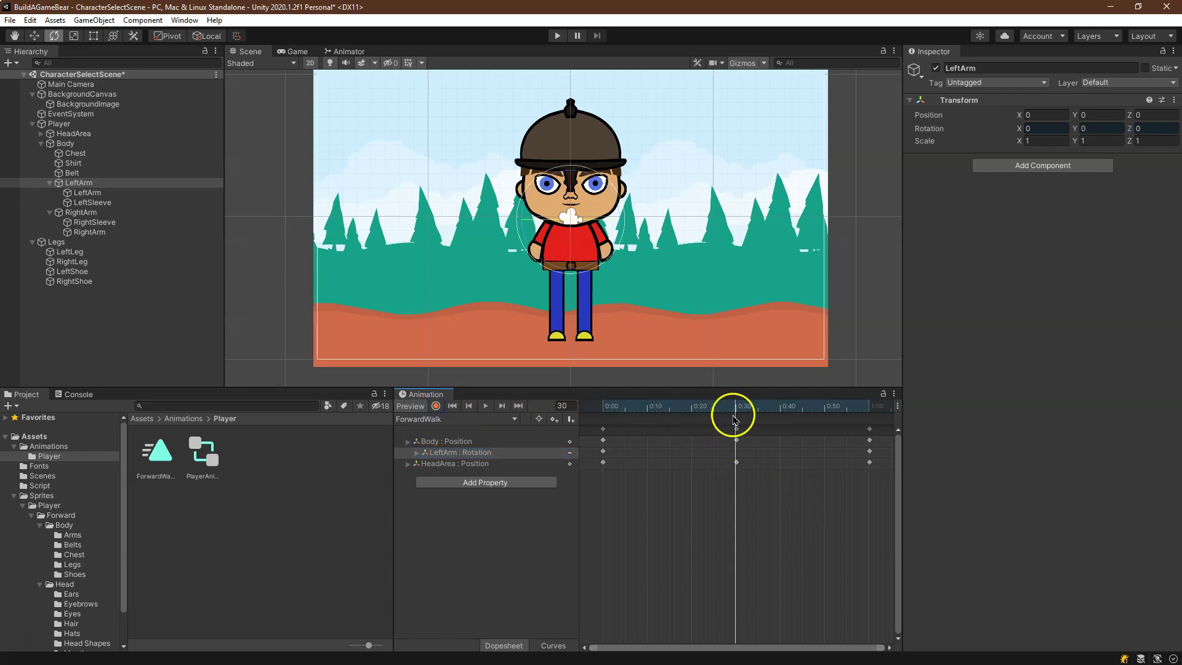
pyautogui.click(670, 416)
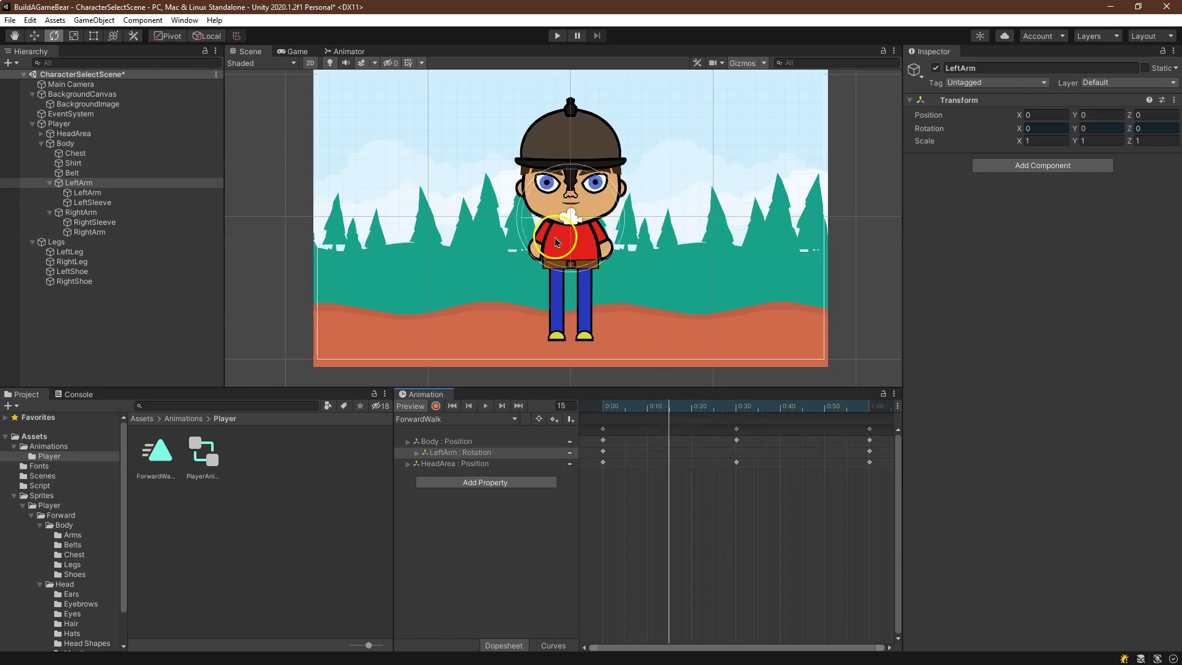
pyautogui.click(436, 406)
pyautogui.click(1166, 128)
pyautogui.write('3')
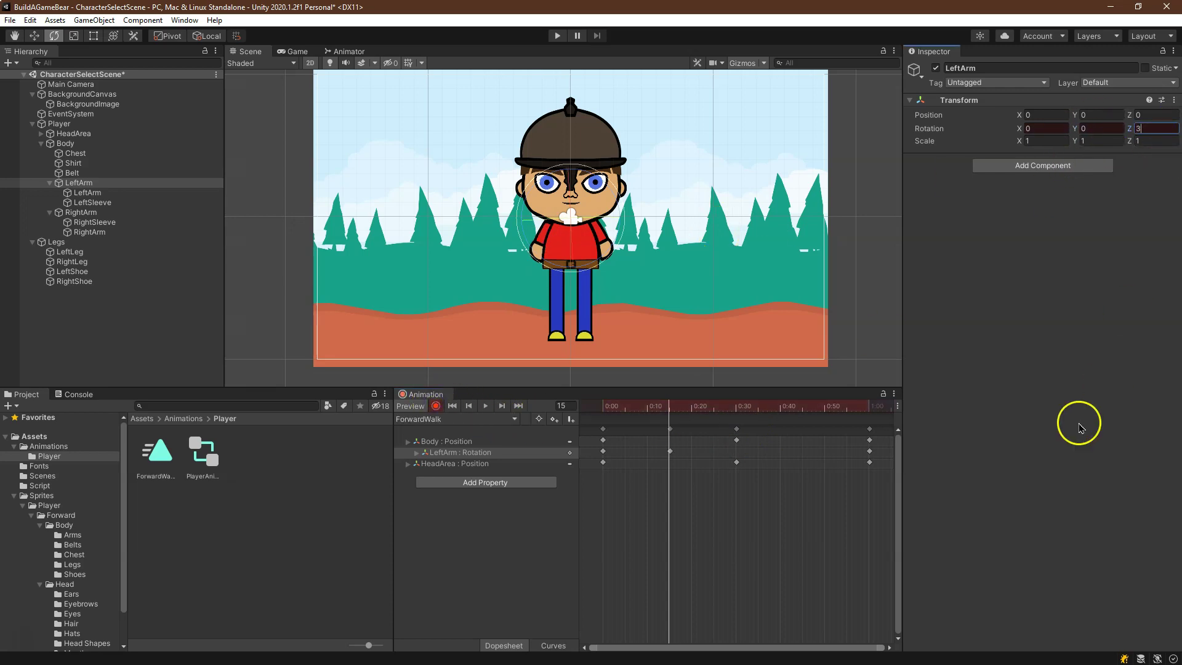
# Key a negative Rotation Z at frame 45 and 0 at frame 30, stop recording and play ForwardWalk
pyautogui.click(804, 407)
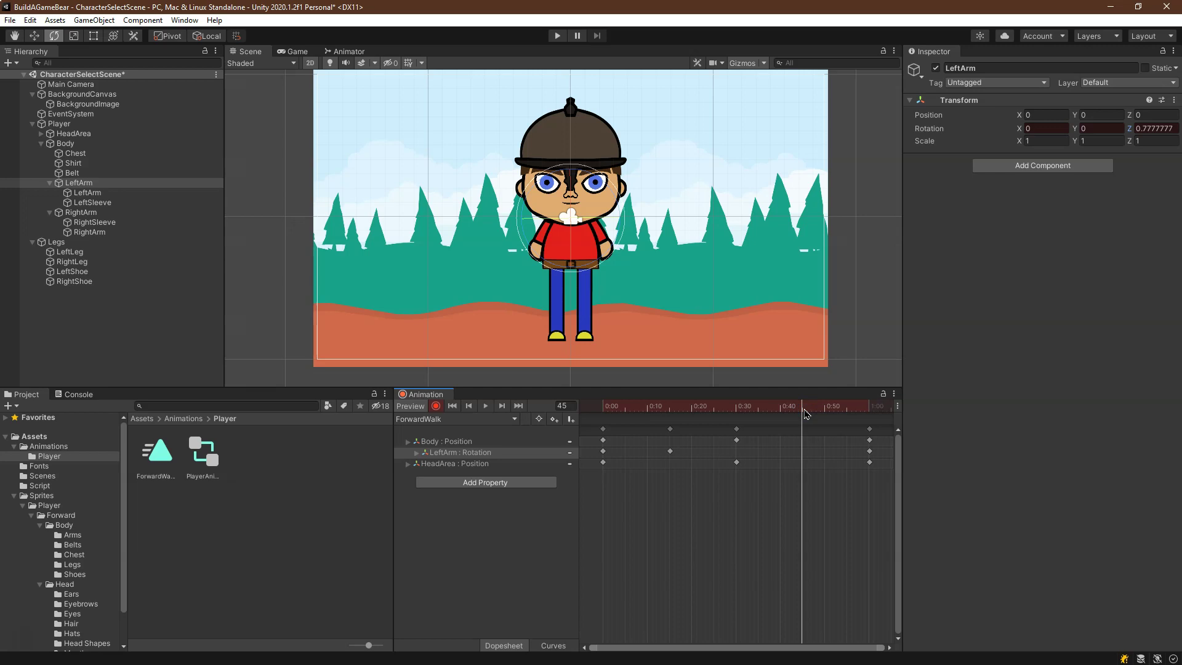
pyautogui.click(1155, 129)
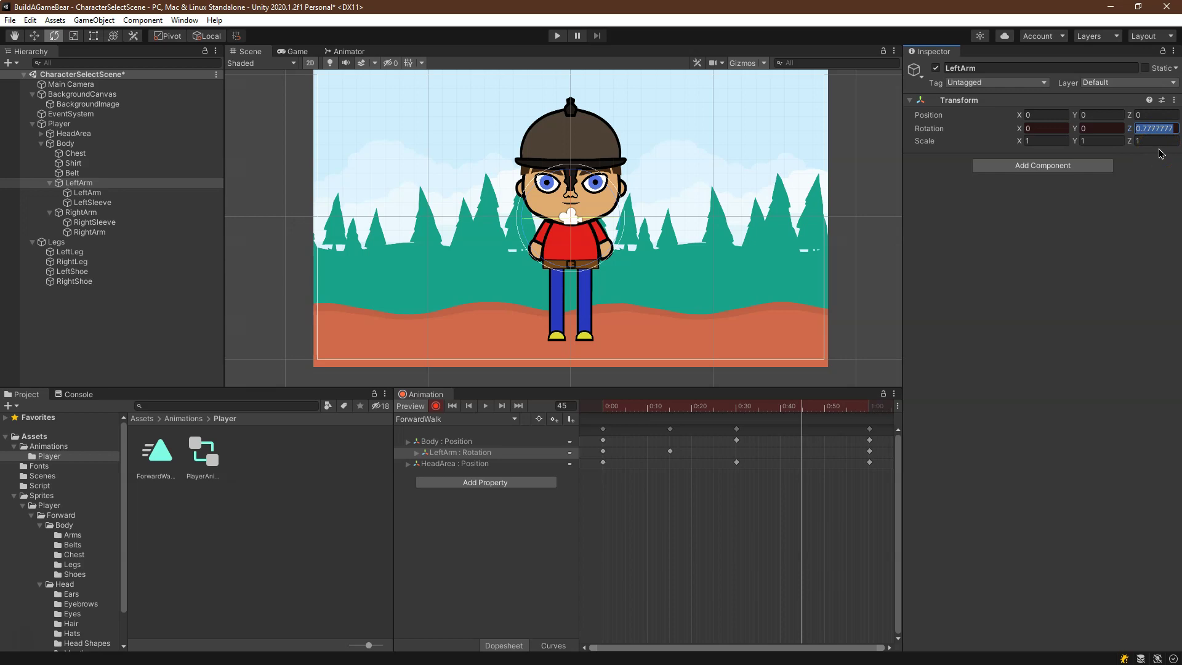
pyautogui.write('-')
pyautogui.click(1122, 122)
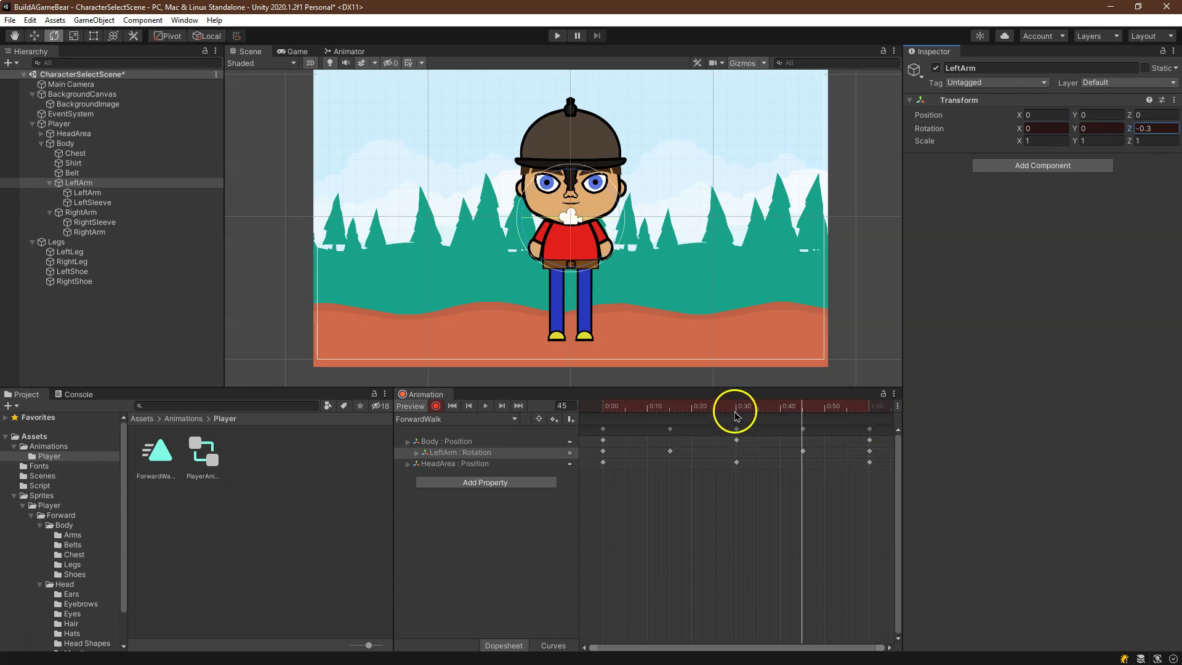
pyautogui.click(736, 410)
pyautogui.click(1149, 129)
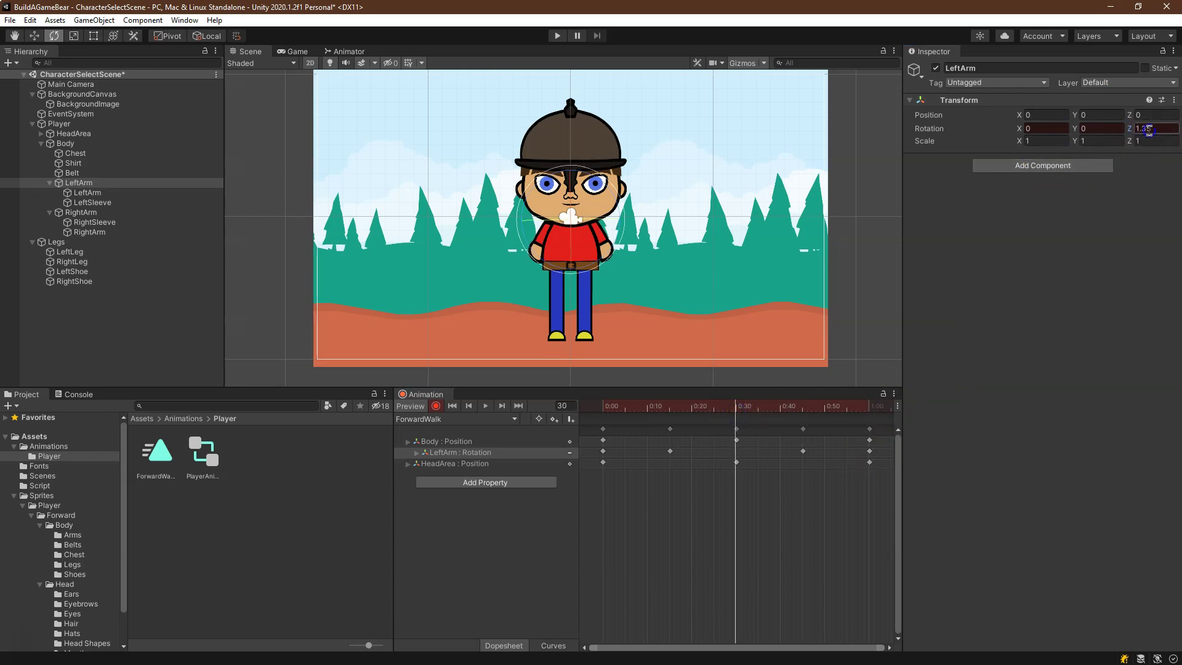
pyautogui.write('0')
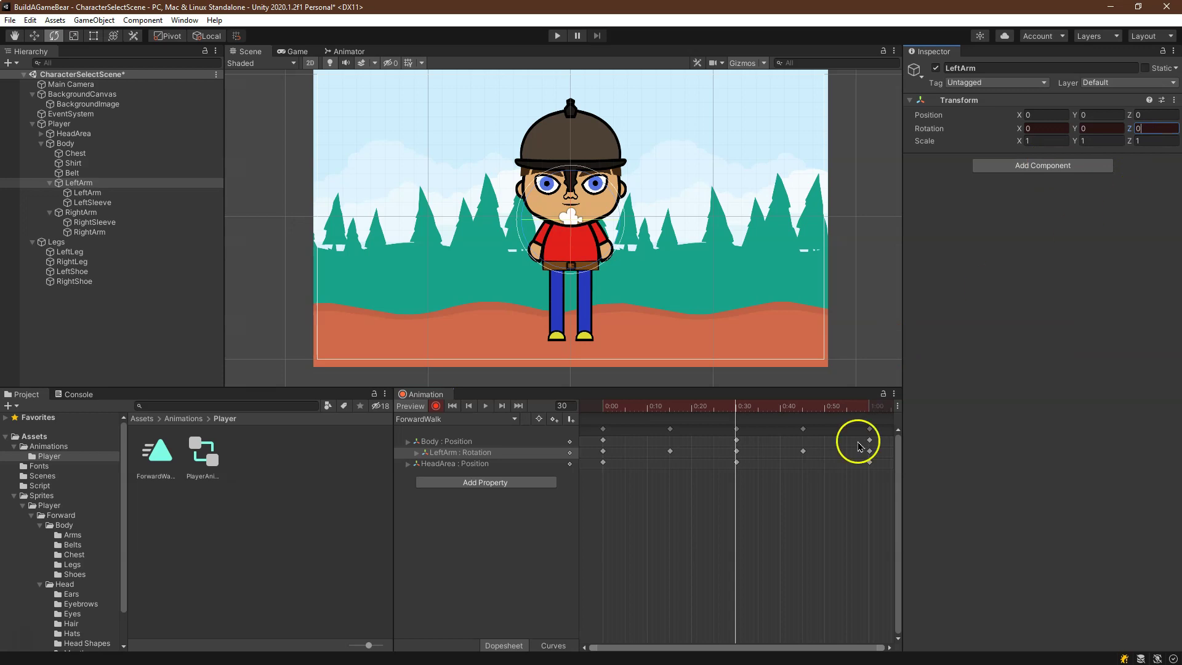
pyautogui.click(436, 406)
pyautogui.click(485, 406)
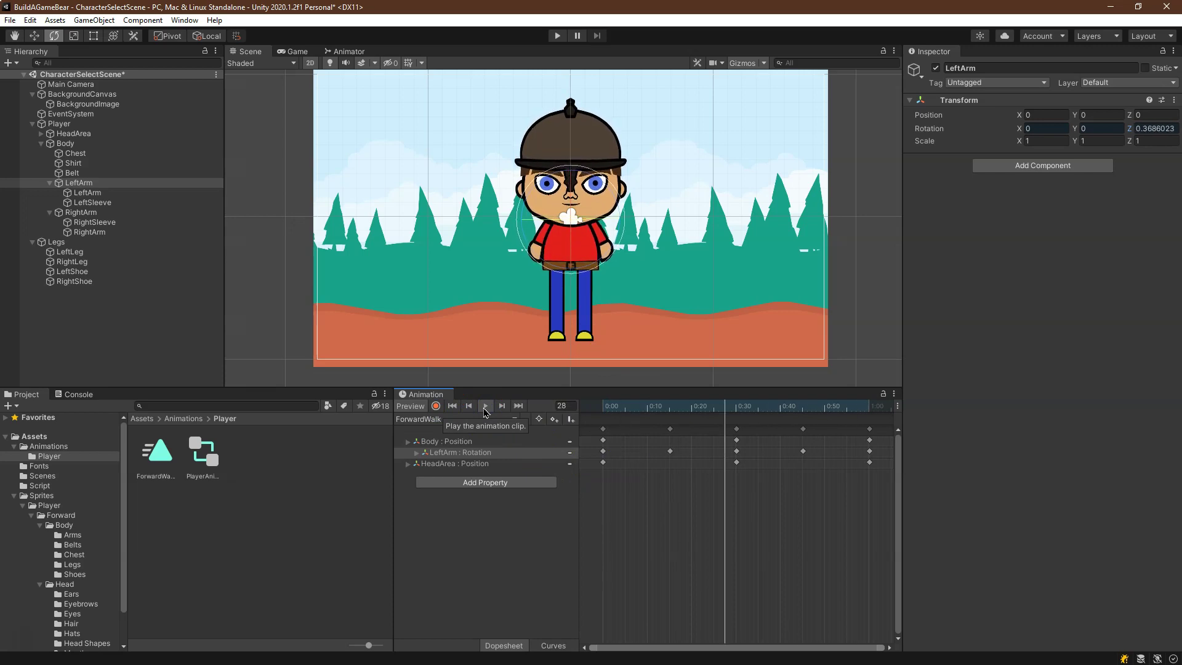
# Stop the ForwardWalk preview and switch to the Animator tab's state graph
pyautogui.click(485, 406)
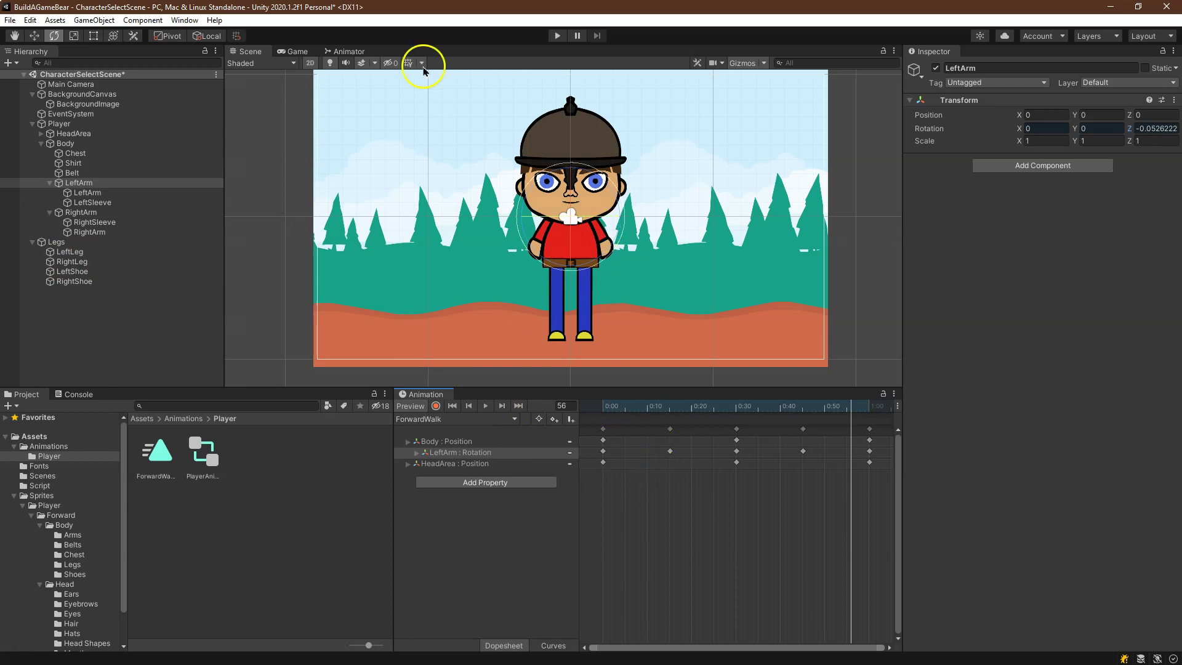
pyautogui.click(344, 52)
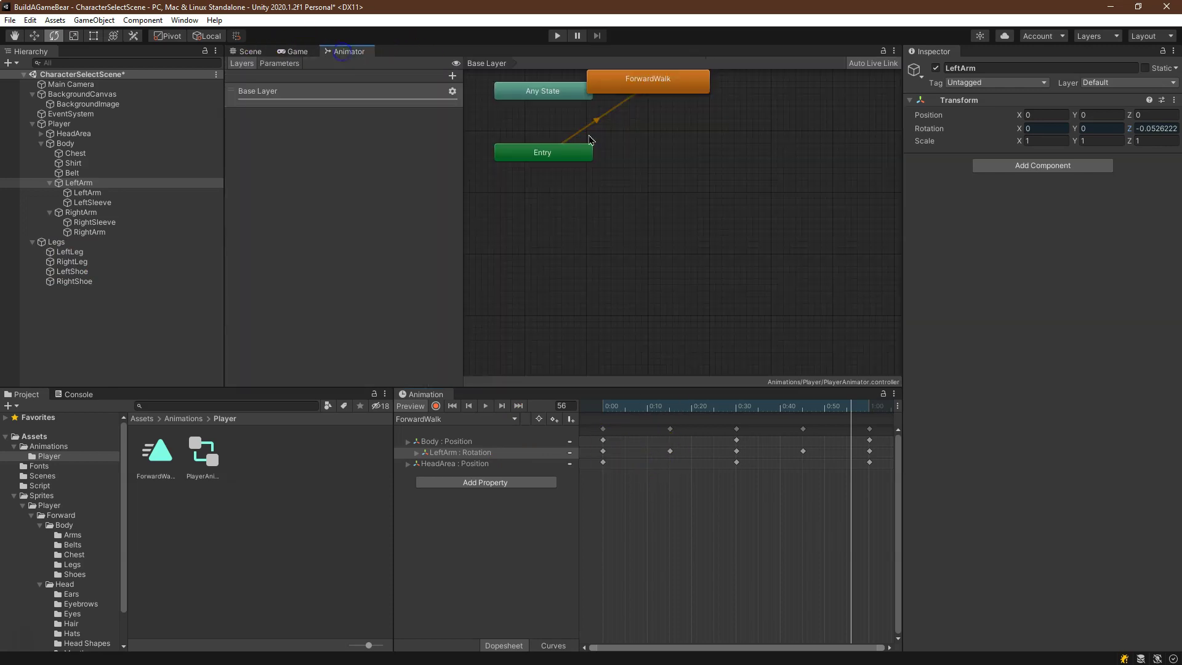
# Place the ForwardWalk state beside Entry and create a new empty animation clip named Idle
pyautogui.moveTo(677, 90); pyautogui.dragTo(727, 150)
pyautogui.click(705, 147)
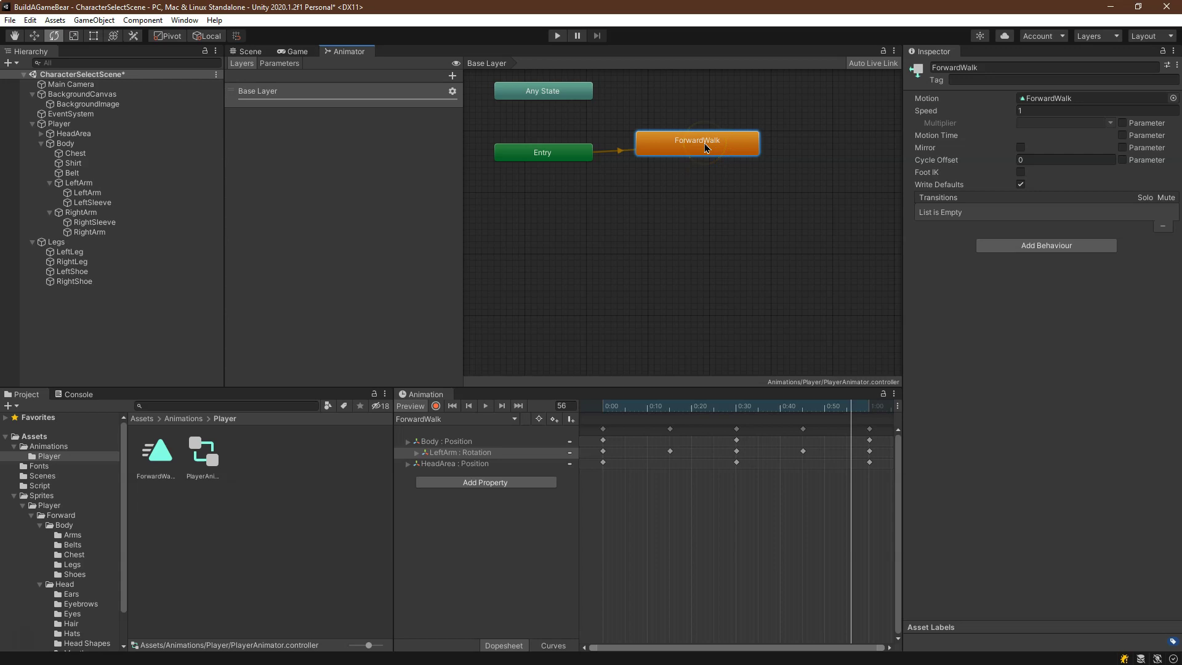
pyautogui.click(449, 424)
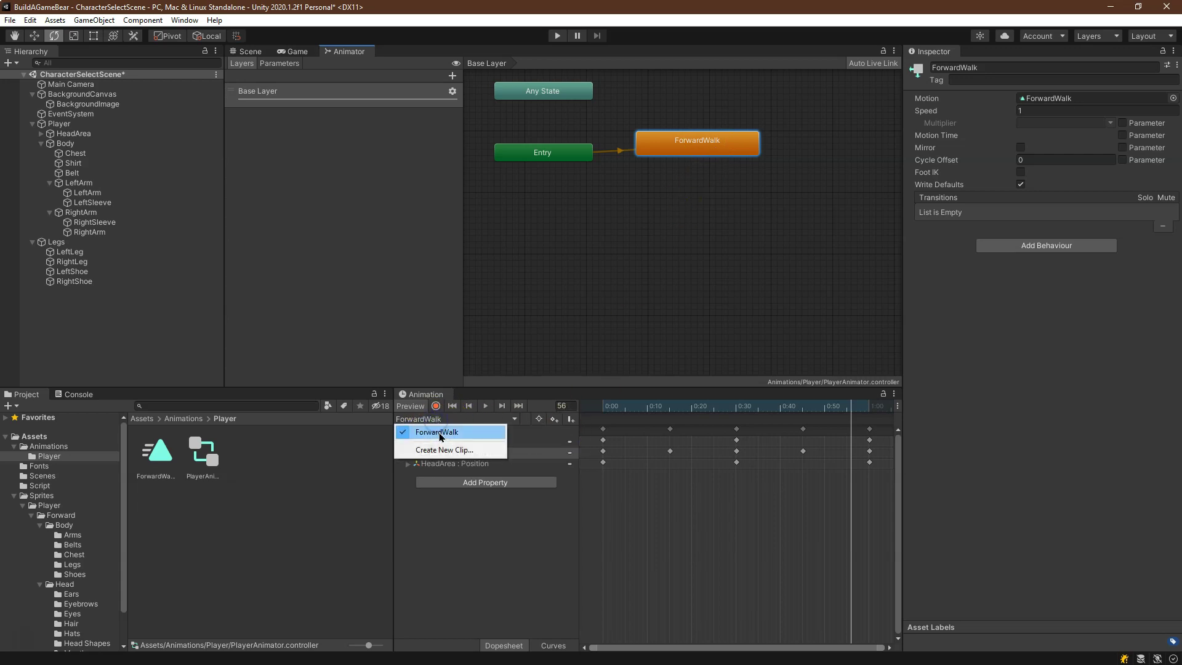
pyautogui.click(446, 450)
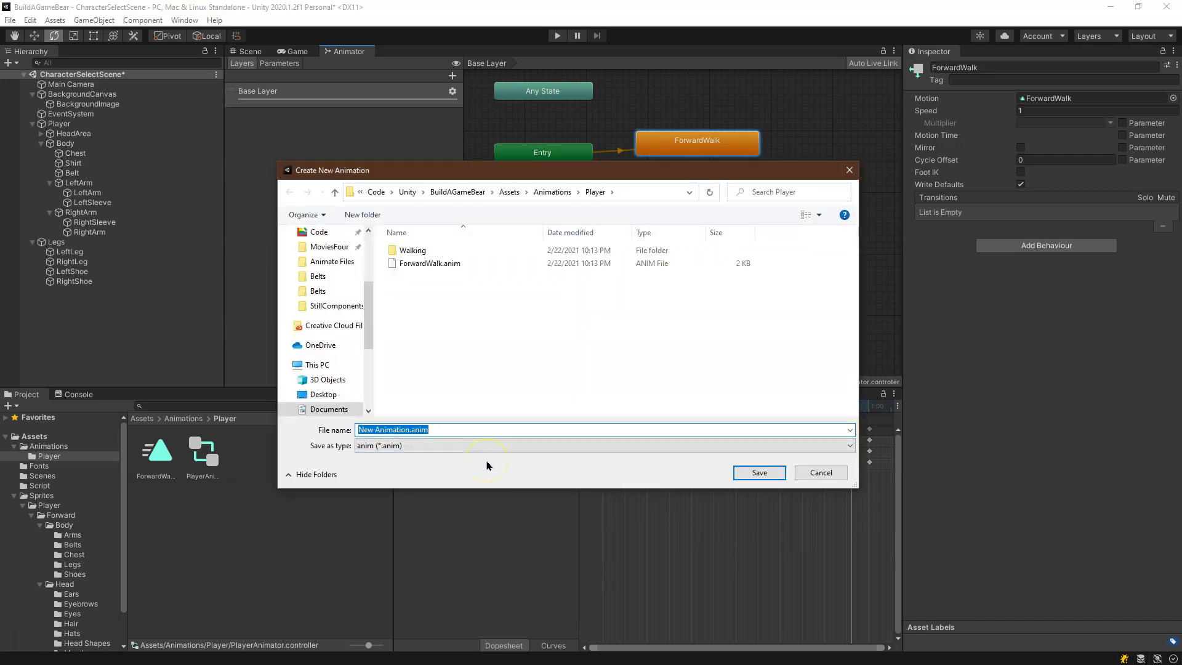
pyautogui.press('BackSpace')
pyautogui.press('Return')
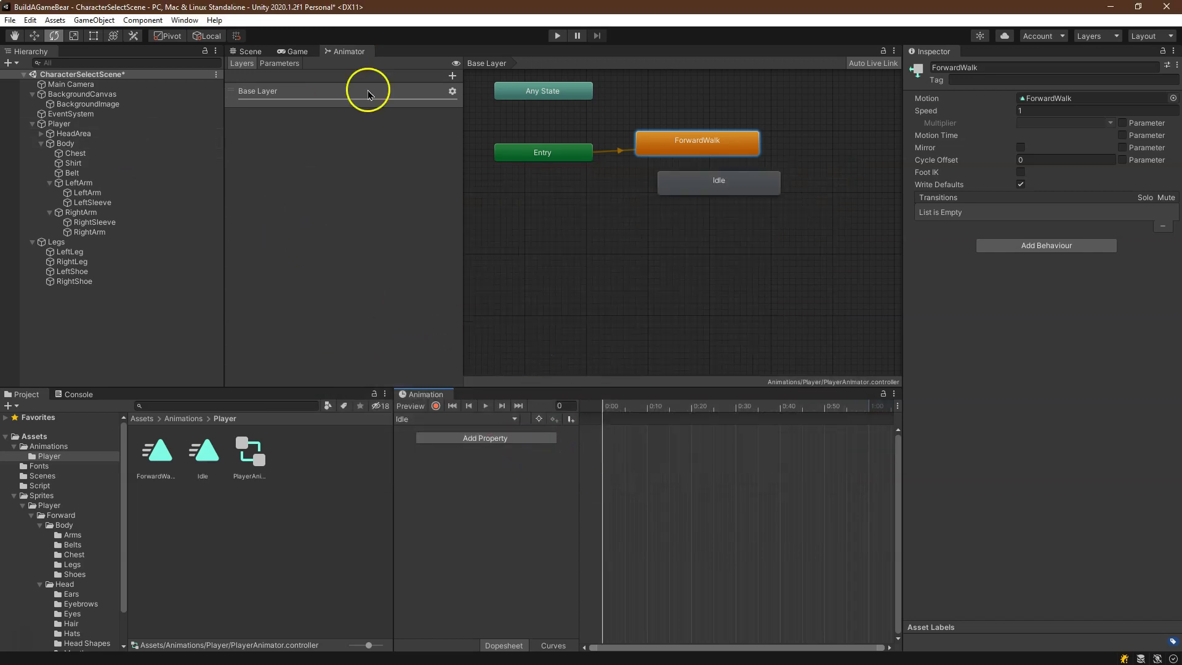
# Switch to the Game tab to view the character standing in the forest scene
pyautogui.click(281, 53)
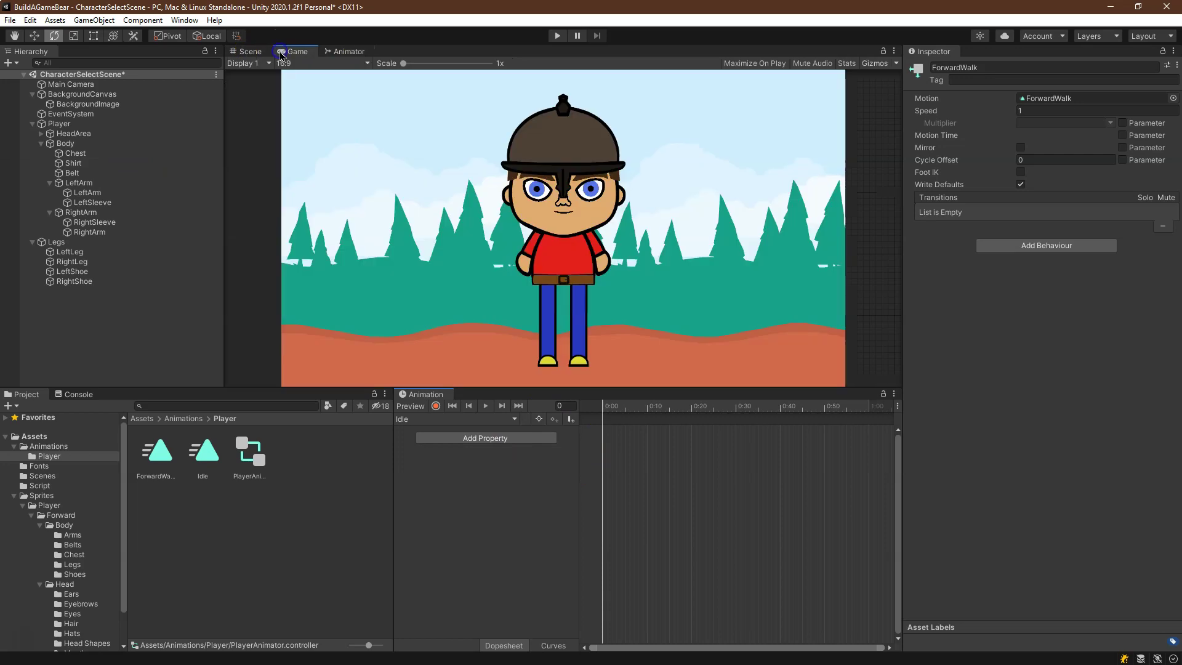